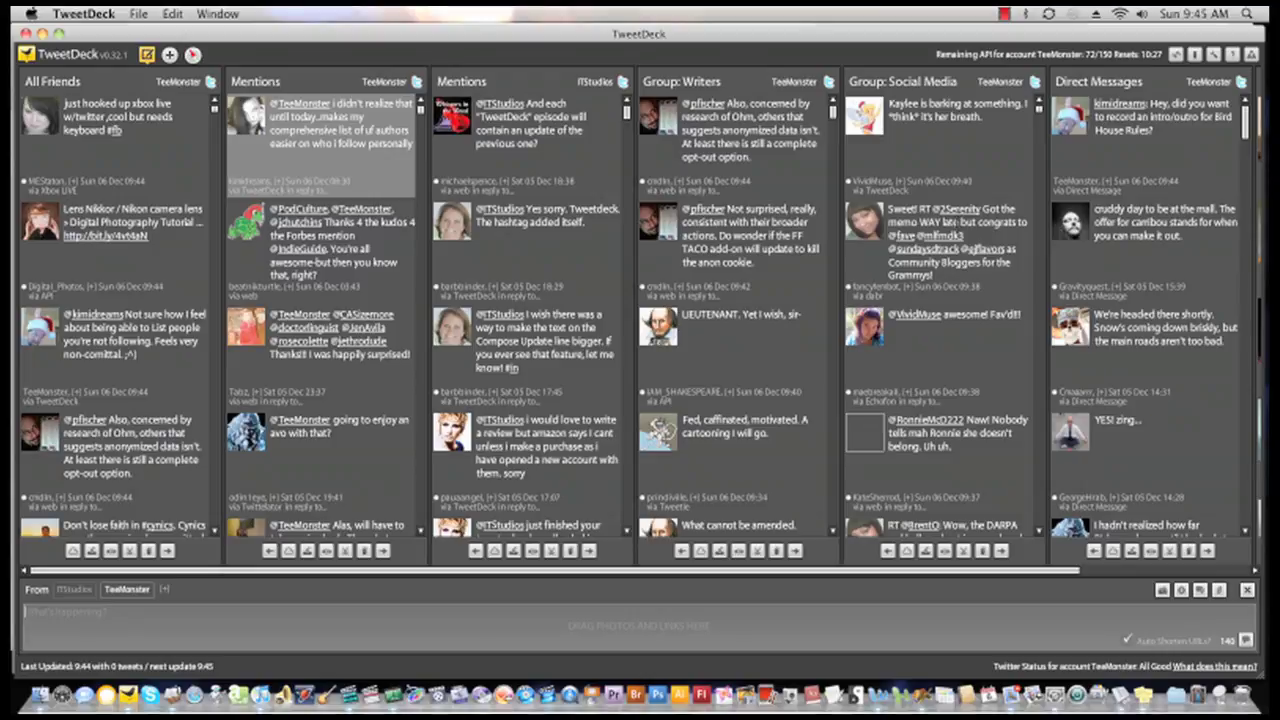
- Browse the Services, Accounts and Twitter settings pages, then close Settings without saving
left_click(1214, 56)
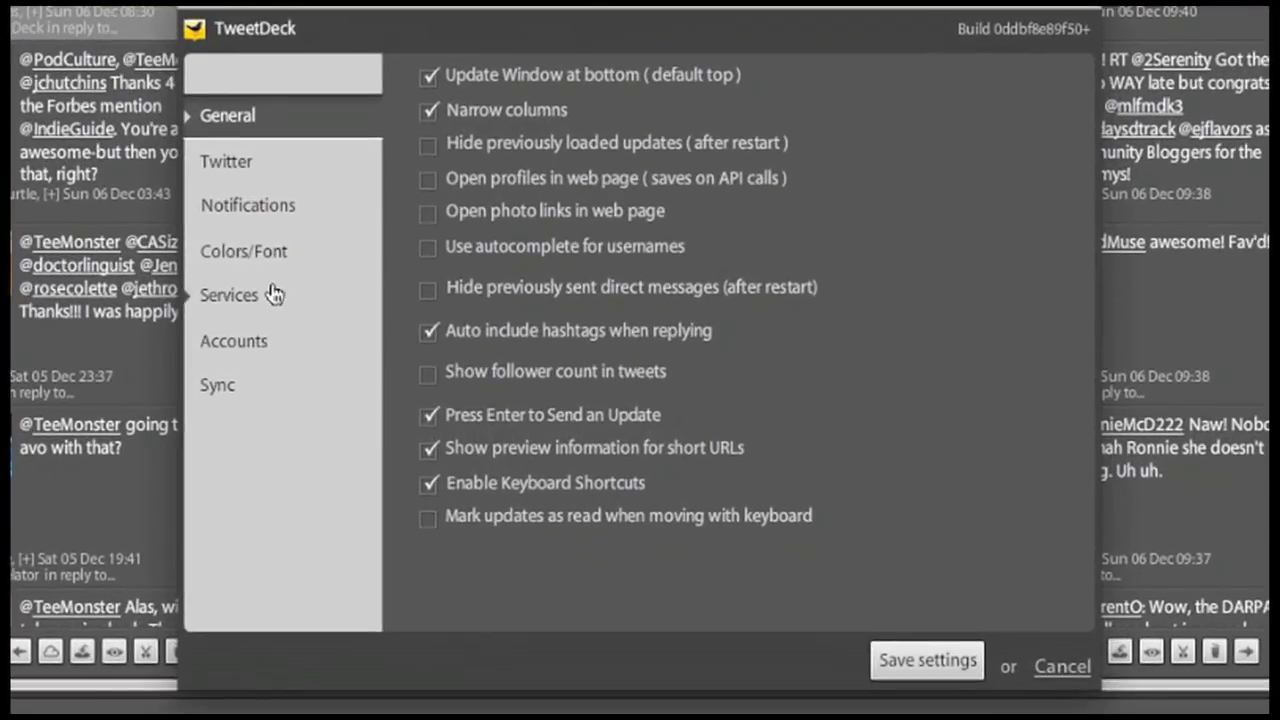
left_click(265, 295)
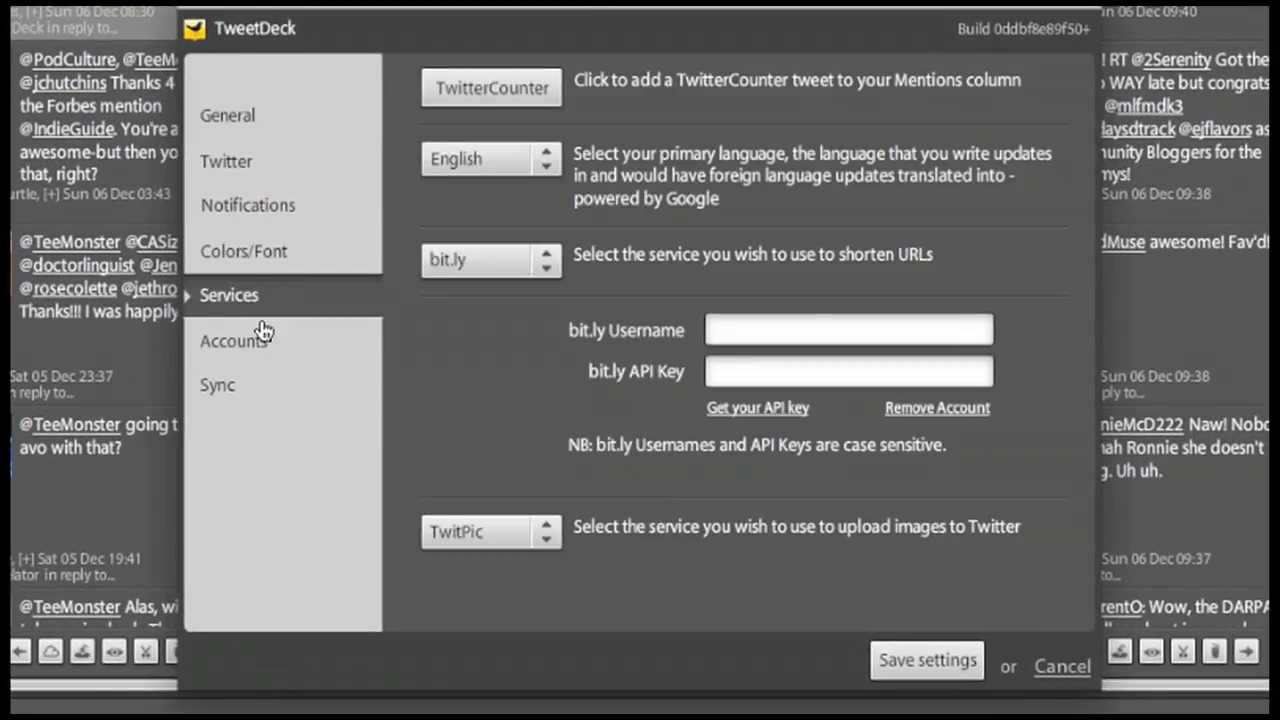
left_click(264, 353)
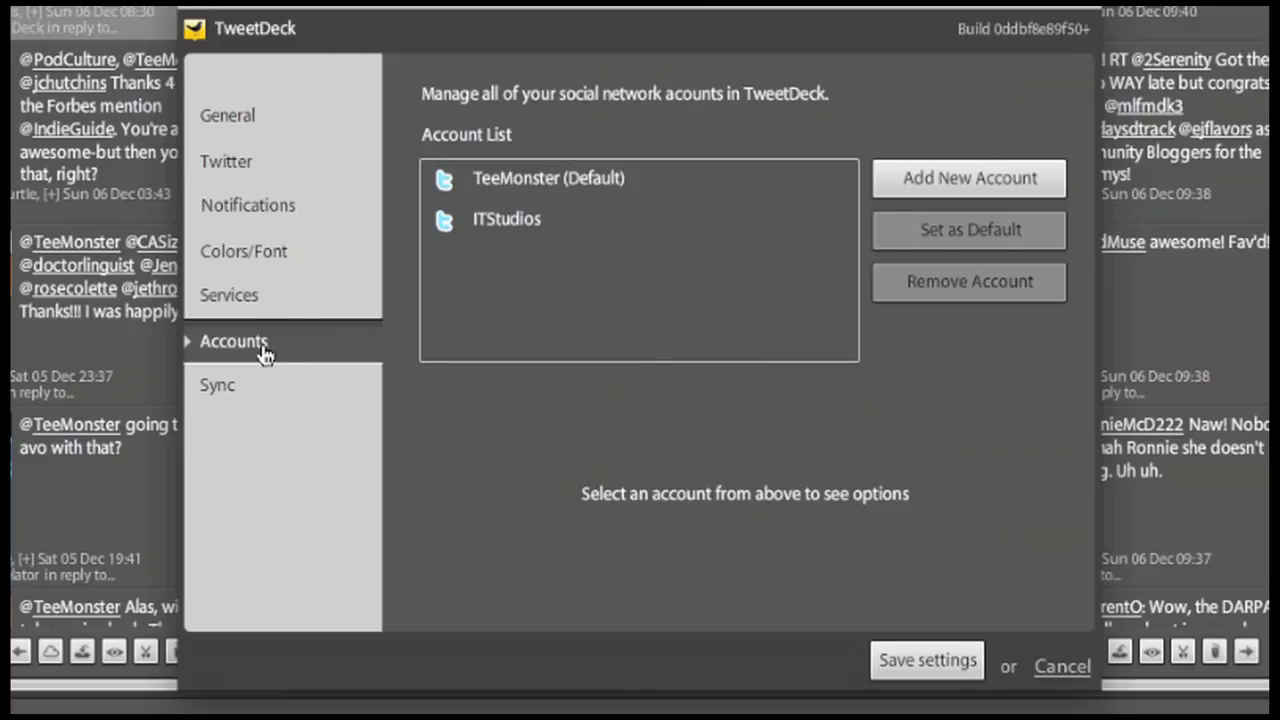
left_click(257, 164)
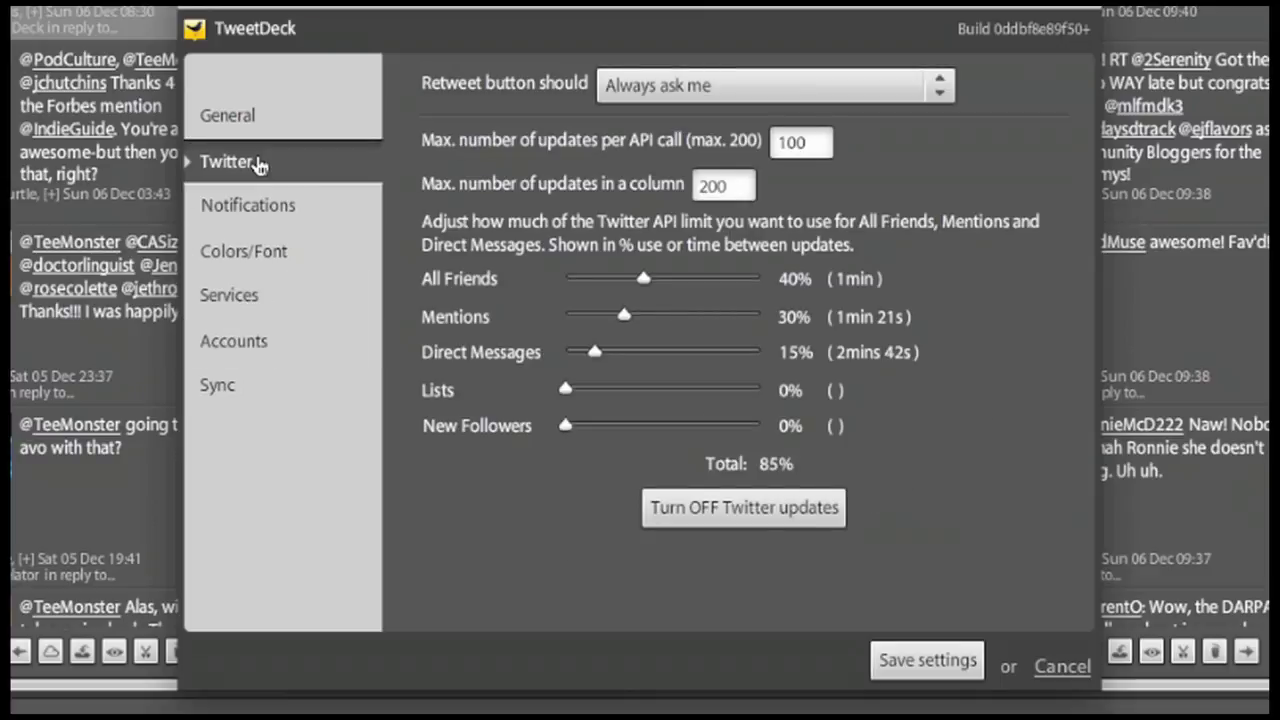
left_click(250, 118)
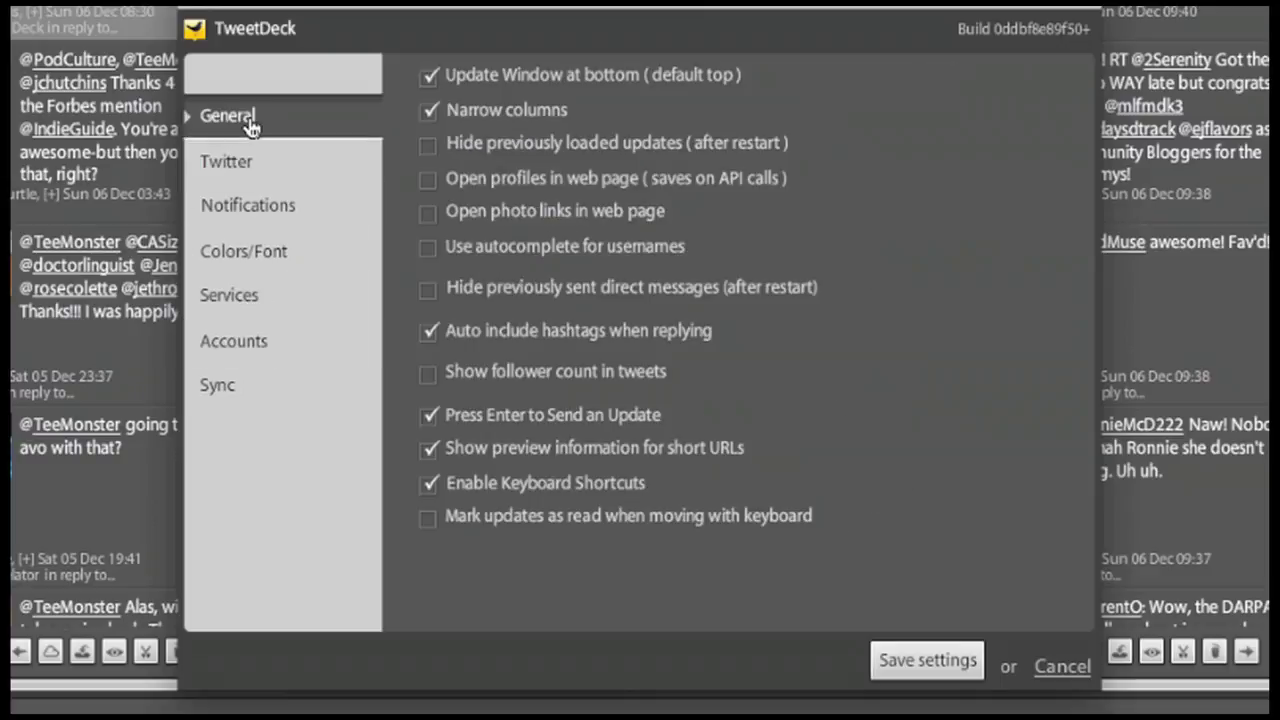
left_click(1062, 667)
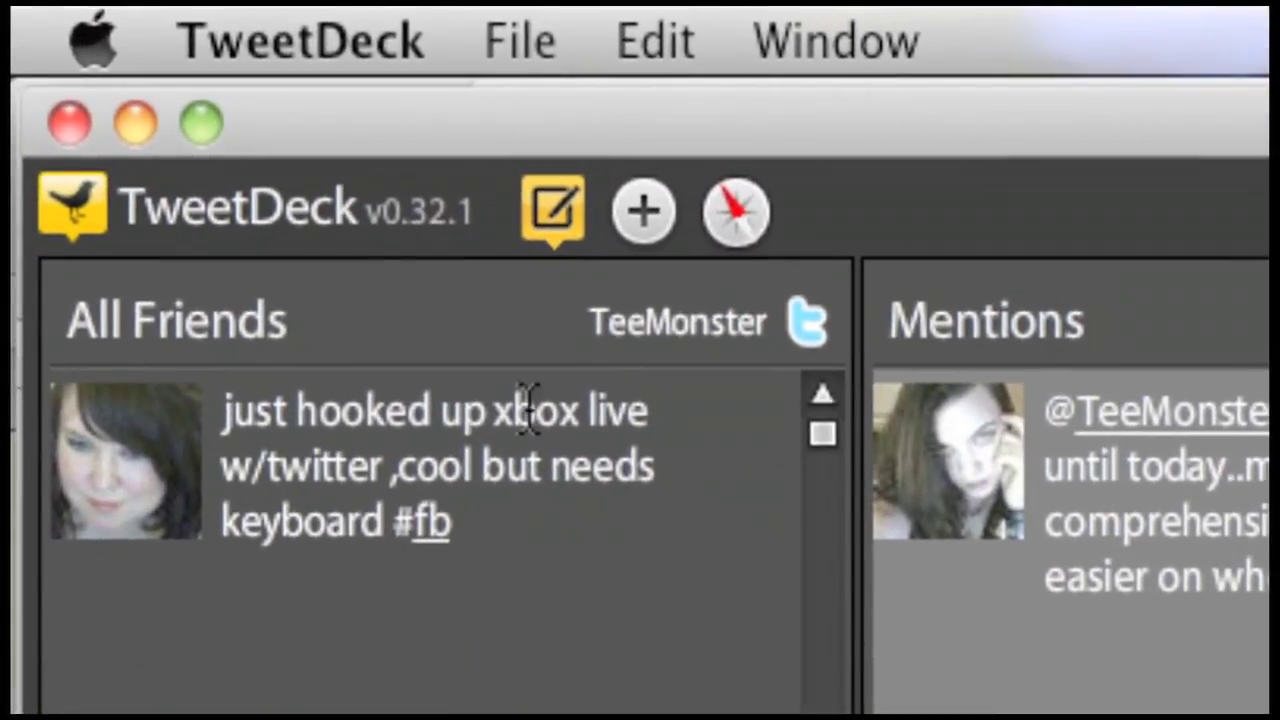
- Hide the tweet composing area and bring it back
mouse_move(530, 345)
mouse_move(575, 300)
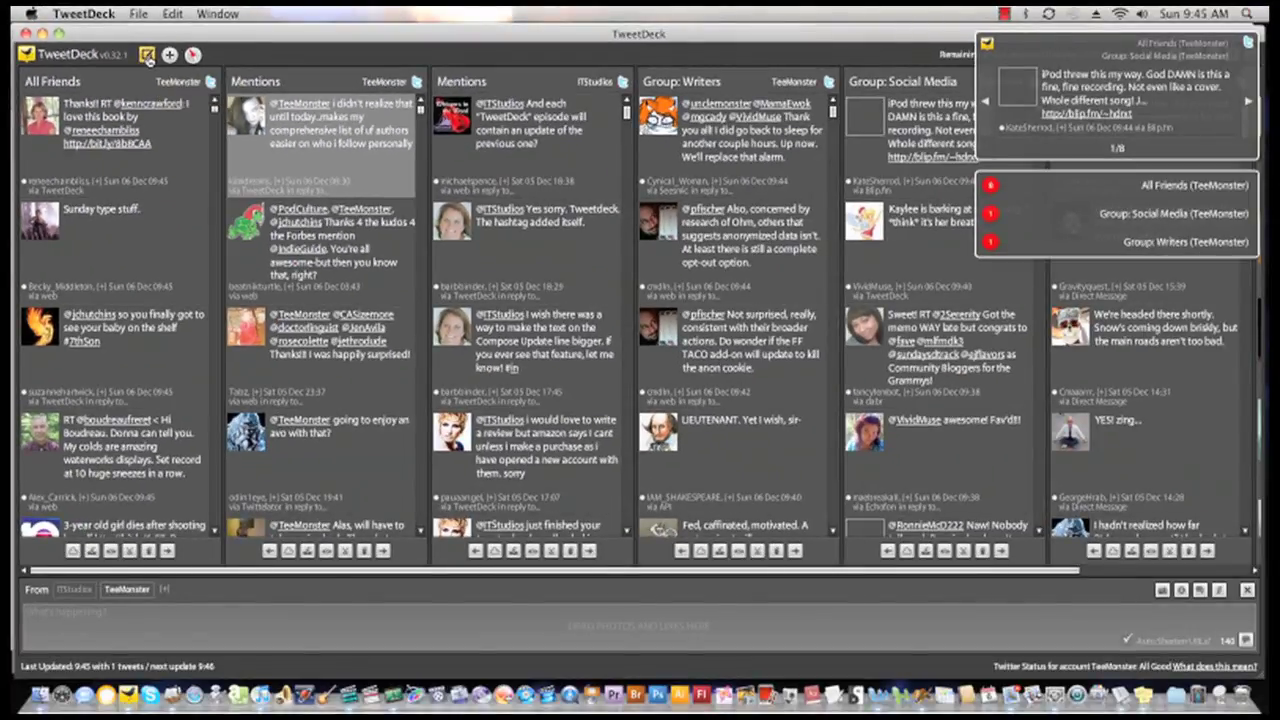
left_click(147, 55)
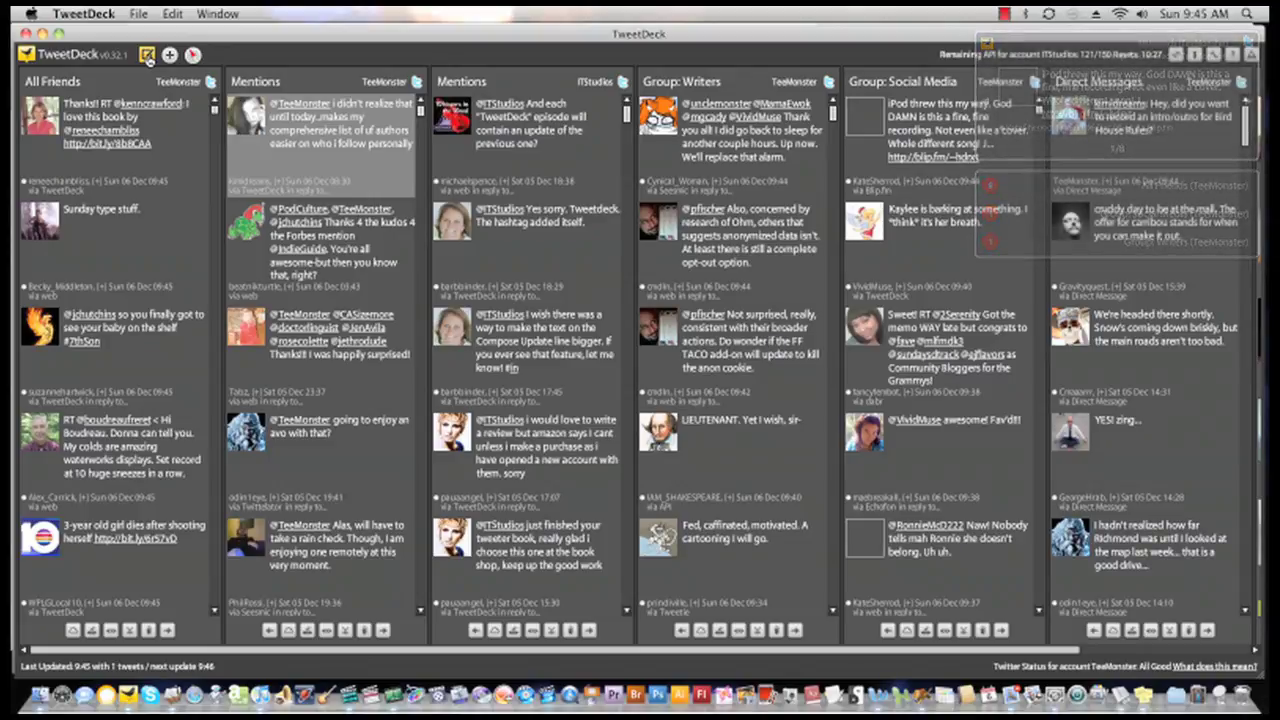
left_click(147, 55)
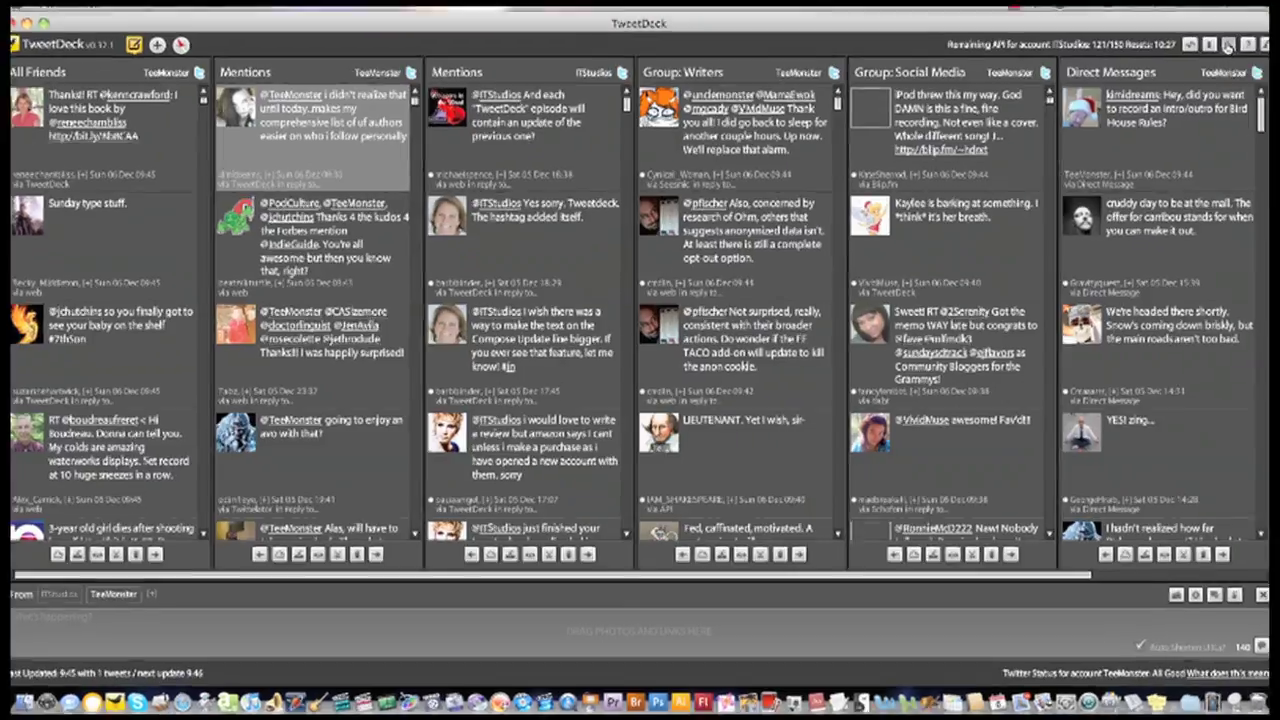
- Toggle the Update Window at bottom option off and back on, then save the settings
left_click(1228, 46)
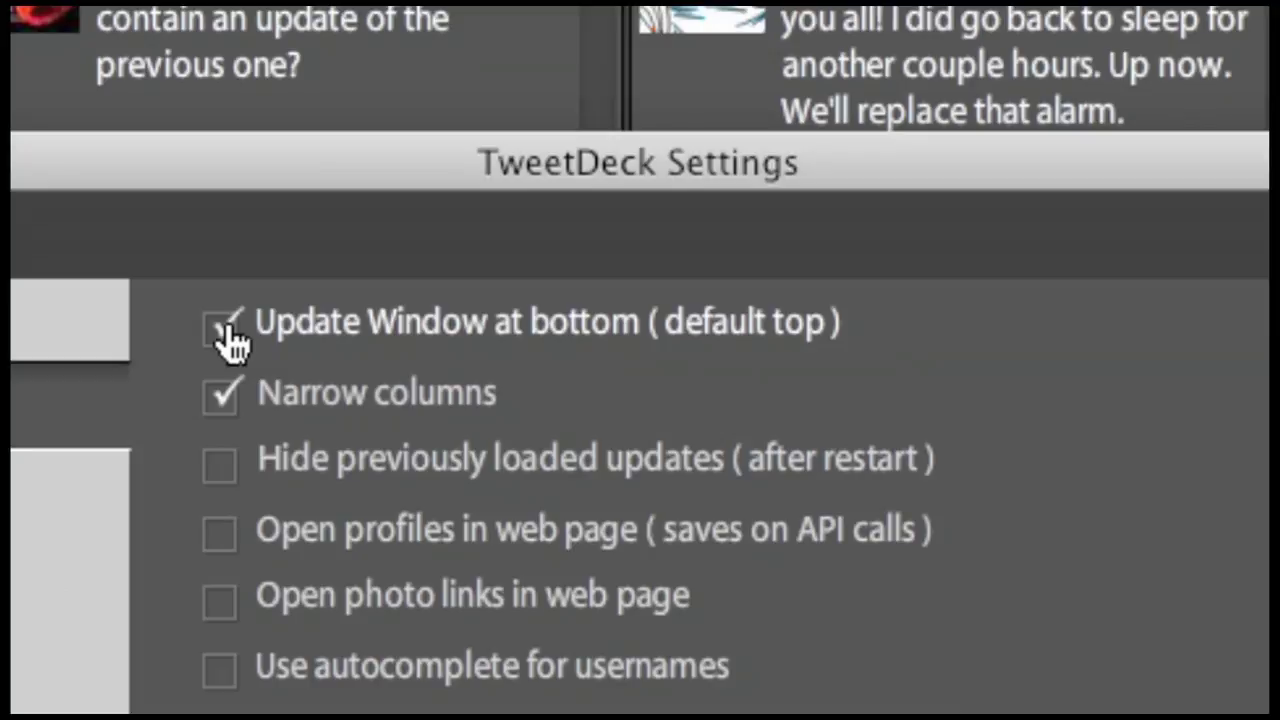
left_click(226, 337)
left_click(230, 342)
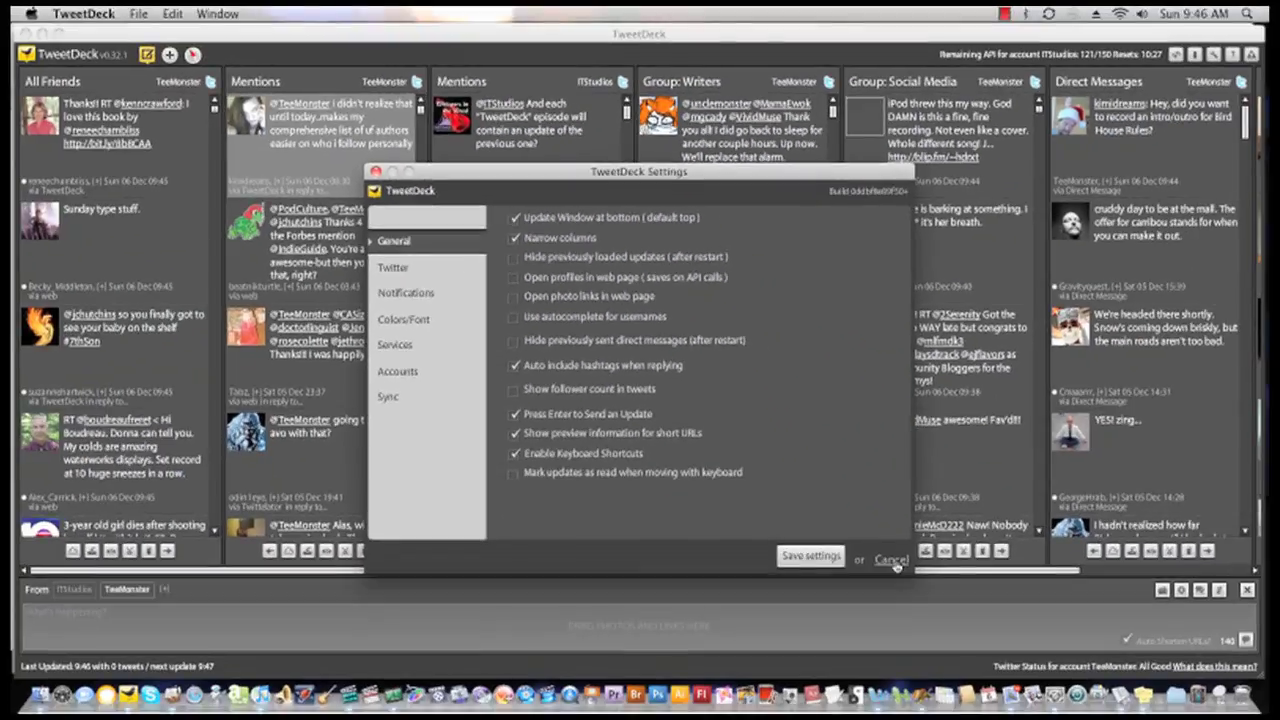
left_click(890, 560)
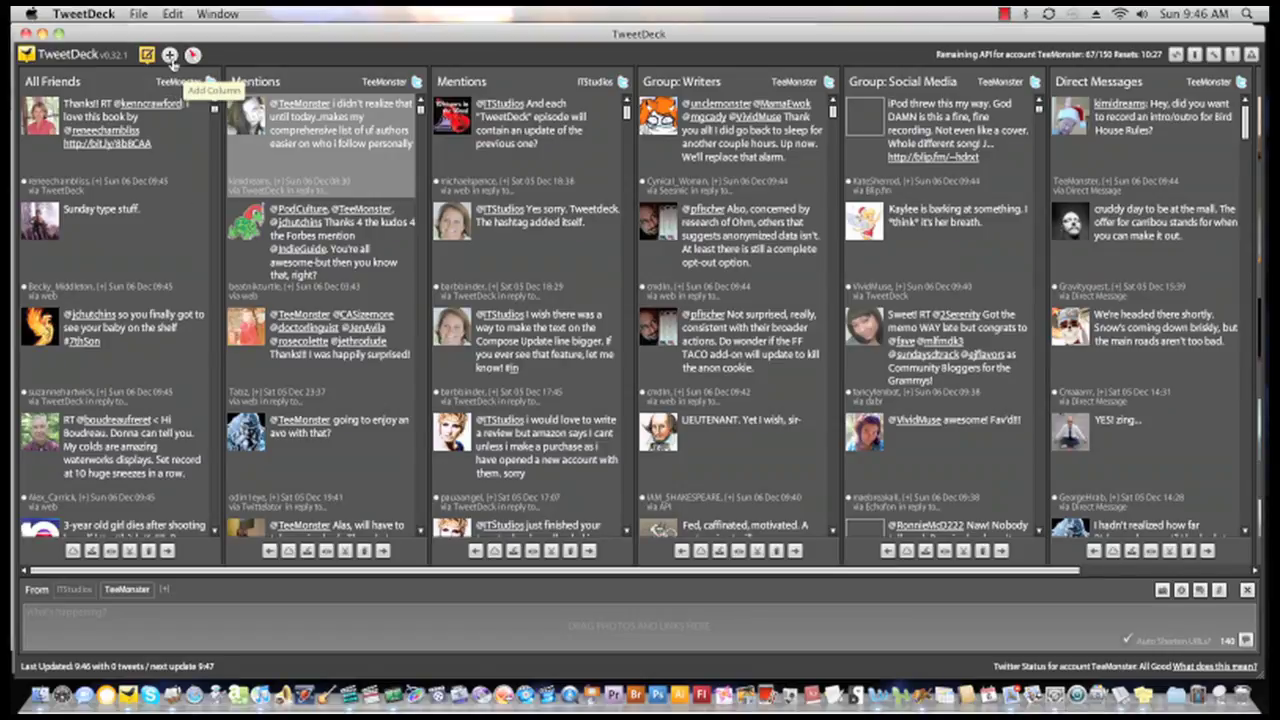
- View the Groups / Lists available as new columns, then close the add-column window
left_click(170, 56)
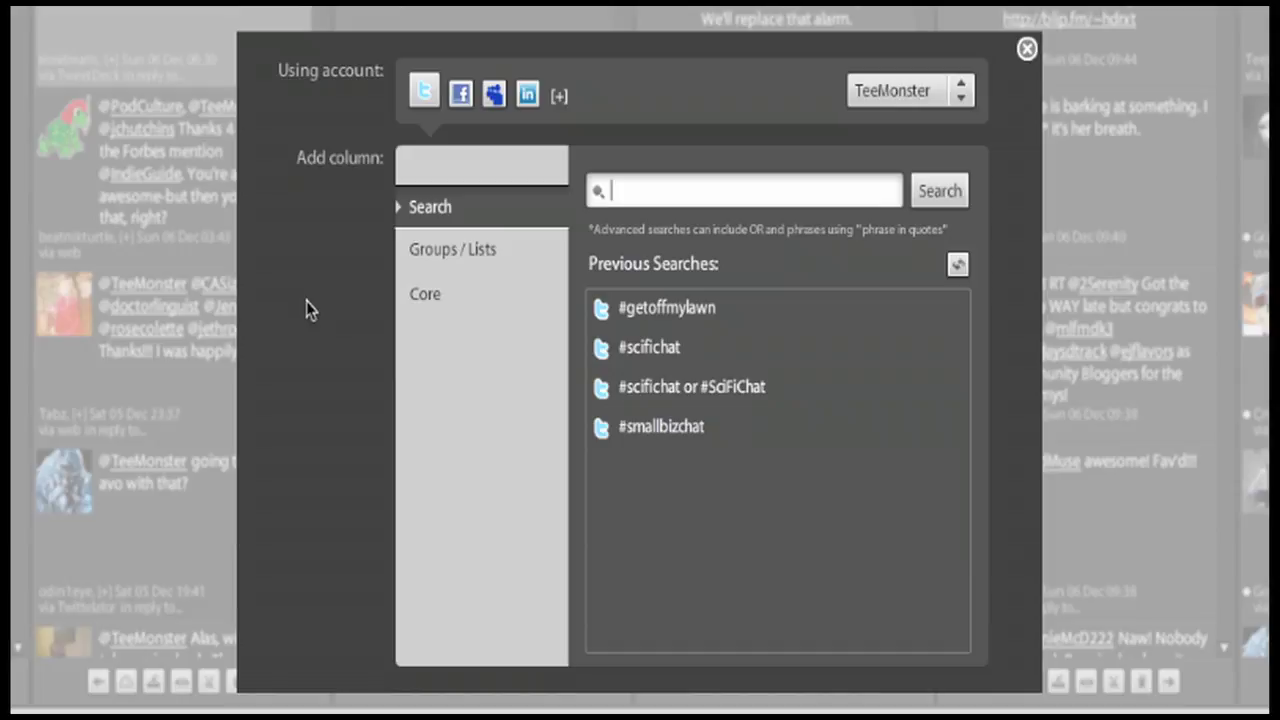
left_click(425, 258)
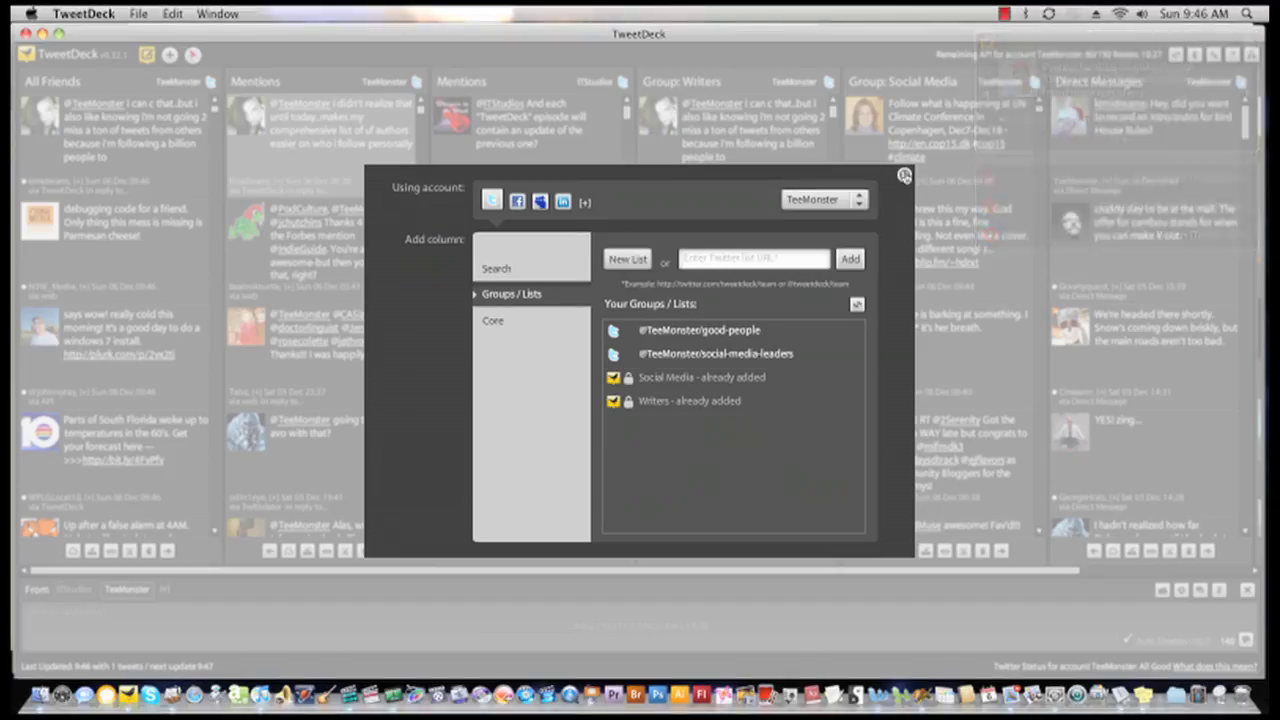
left_click(904, 174)
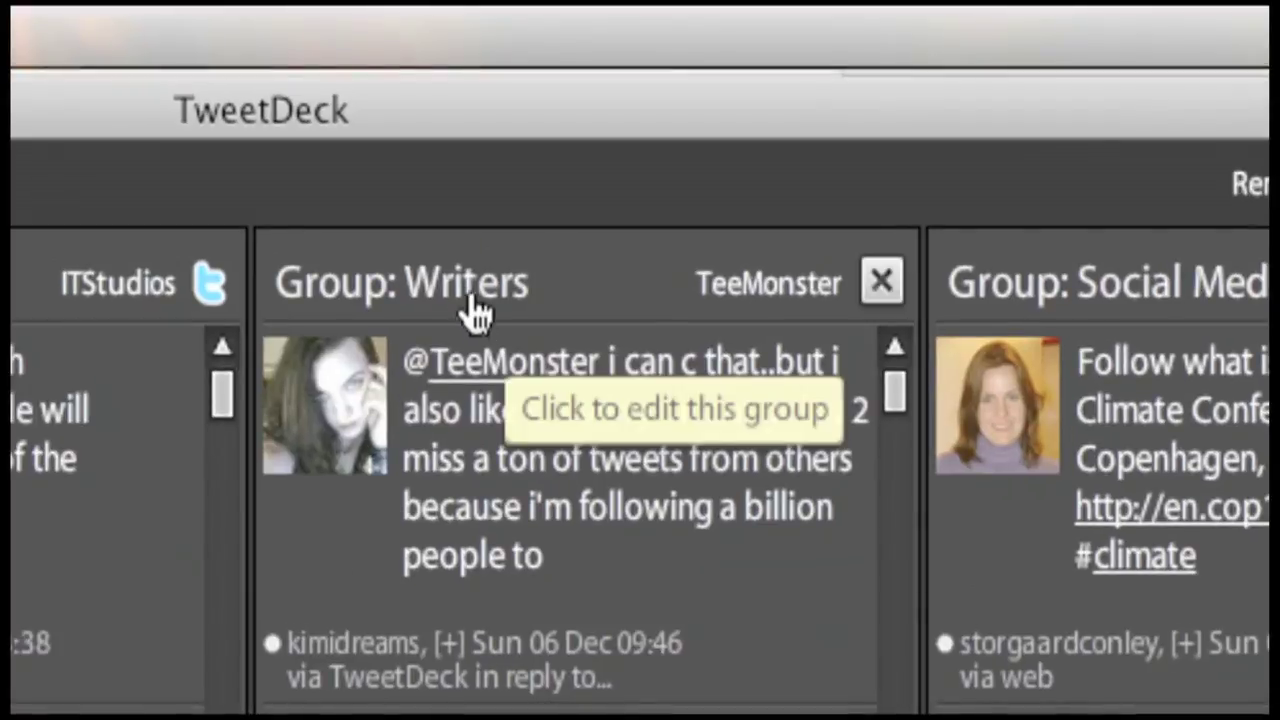
- Export the Writers group as a list described 'Creative Writers in my Twitter Network'
left_click(466, 305)
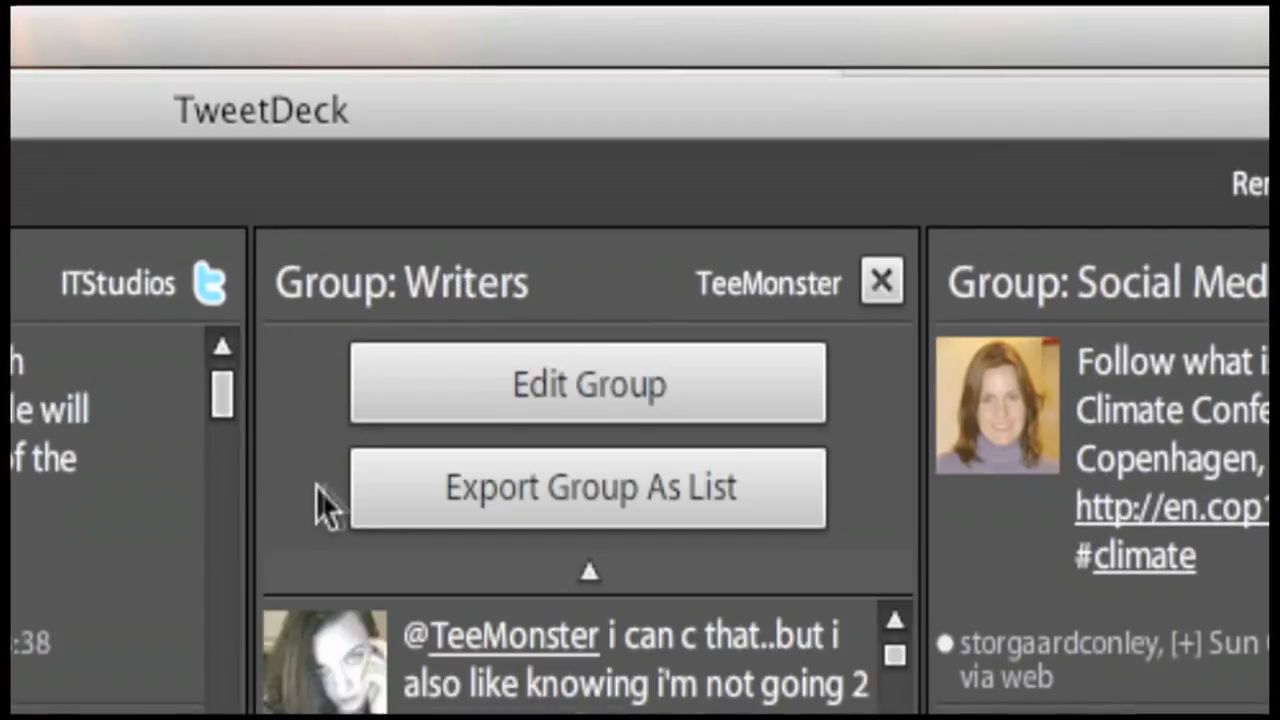
left_click(488, 507)
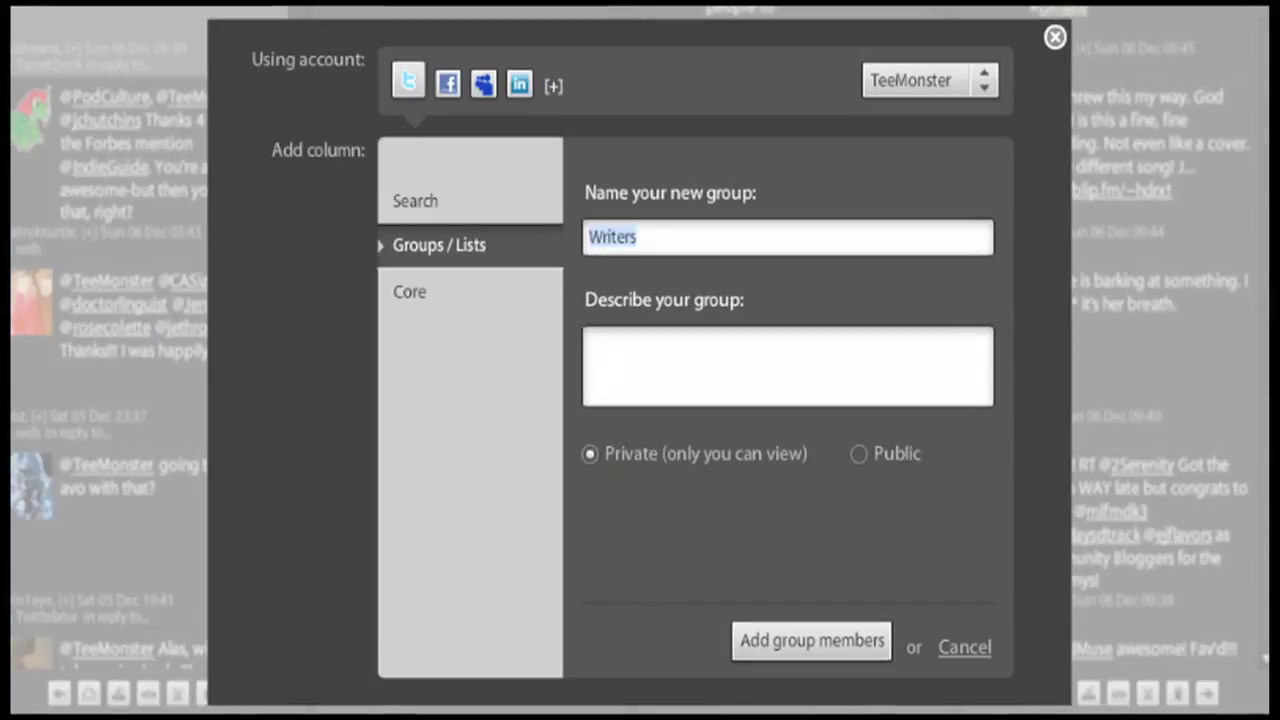
left_click(682, 357)
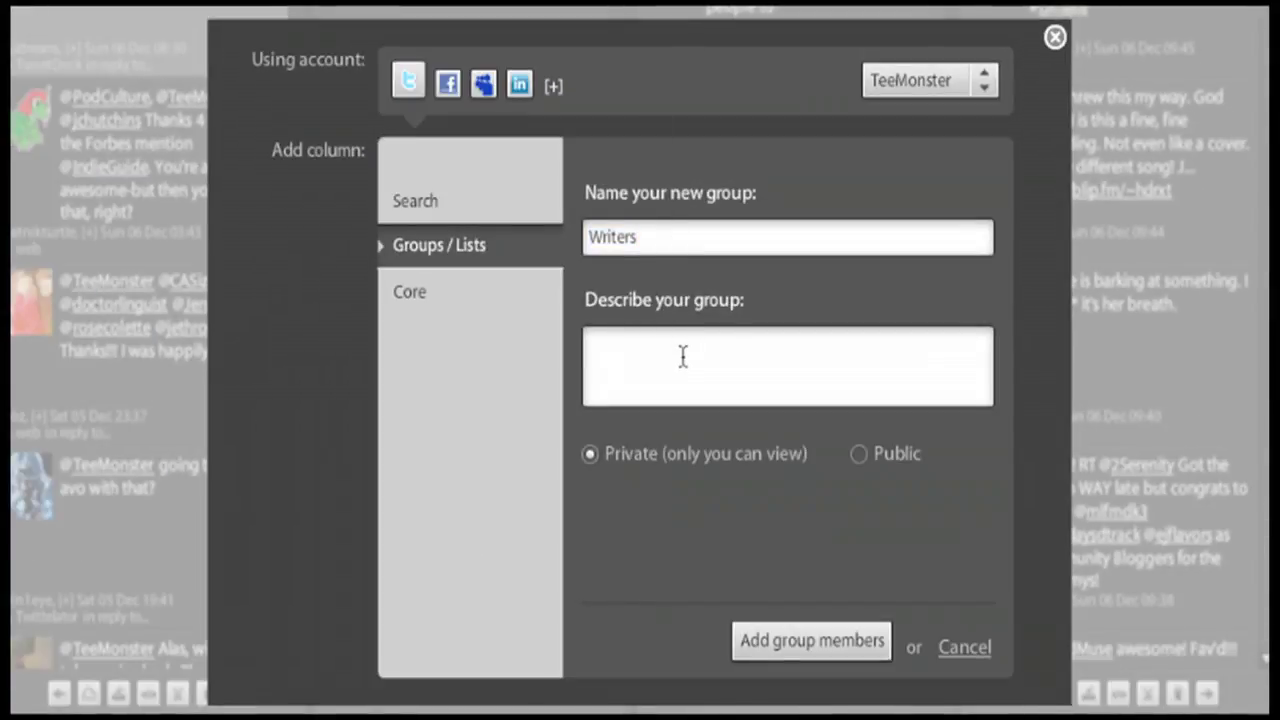
type("Creative")
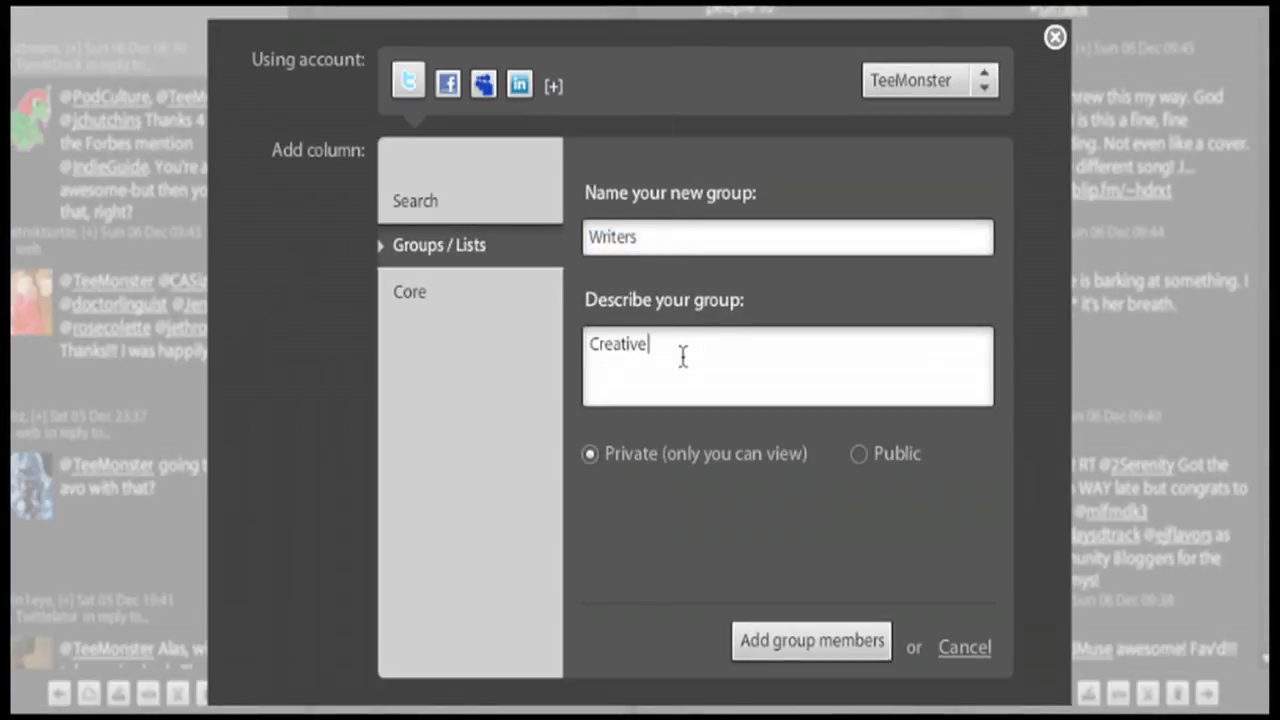
type(" Writers in my Twitter Network")
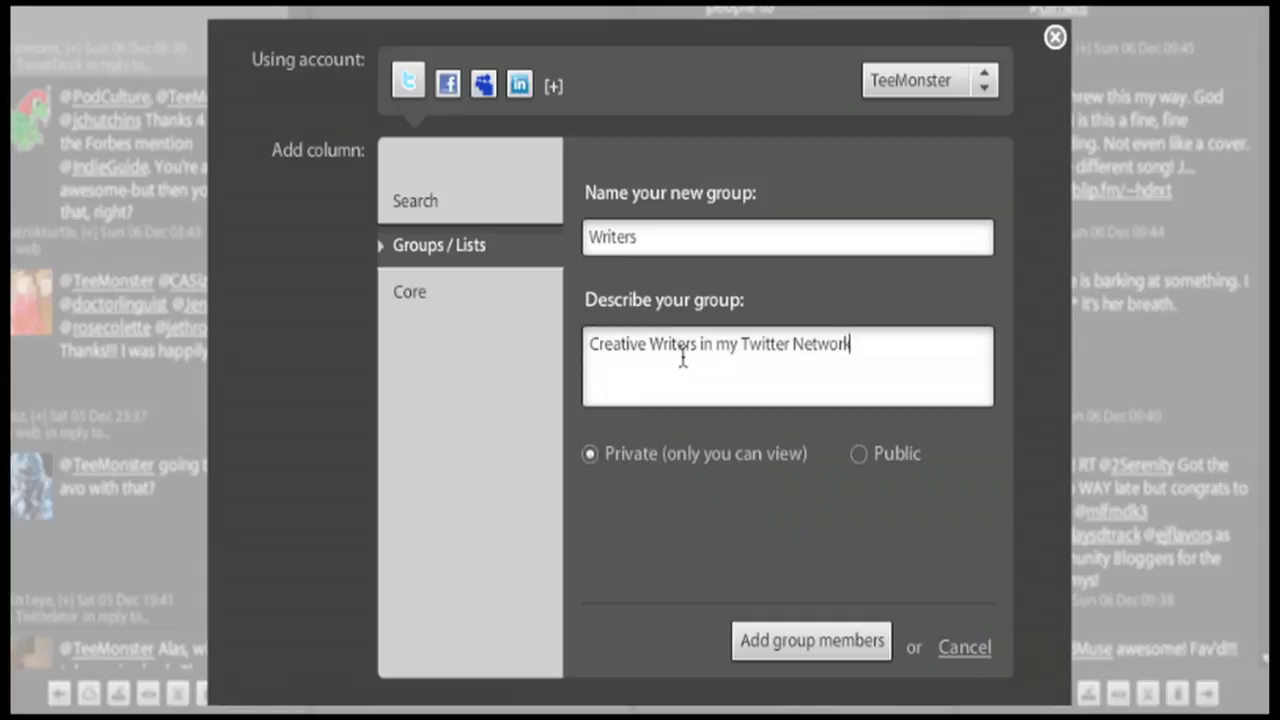
left_click(814, 652)
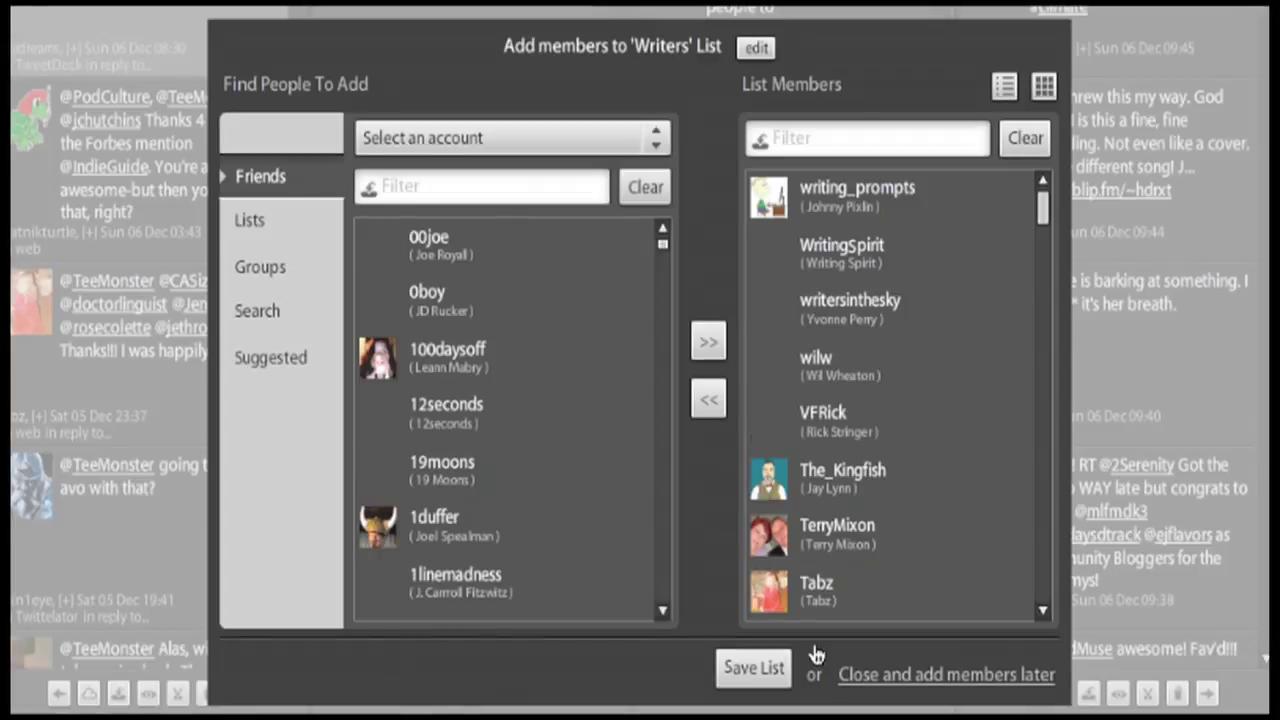
- Confirm the Writers list members, tweet the announcement, and finish to show its column
left_click(752, 670)
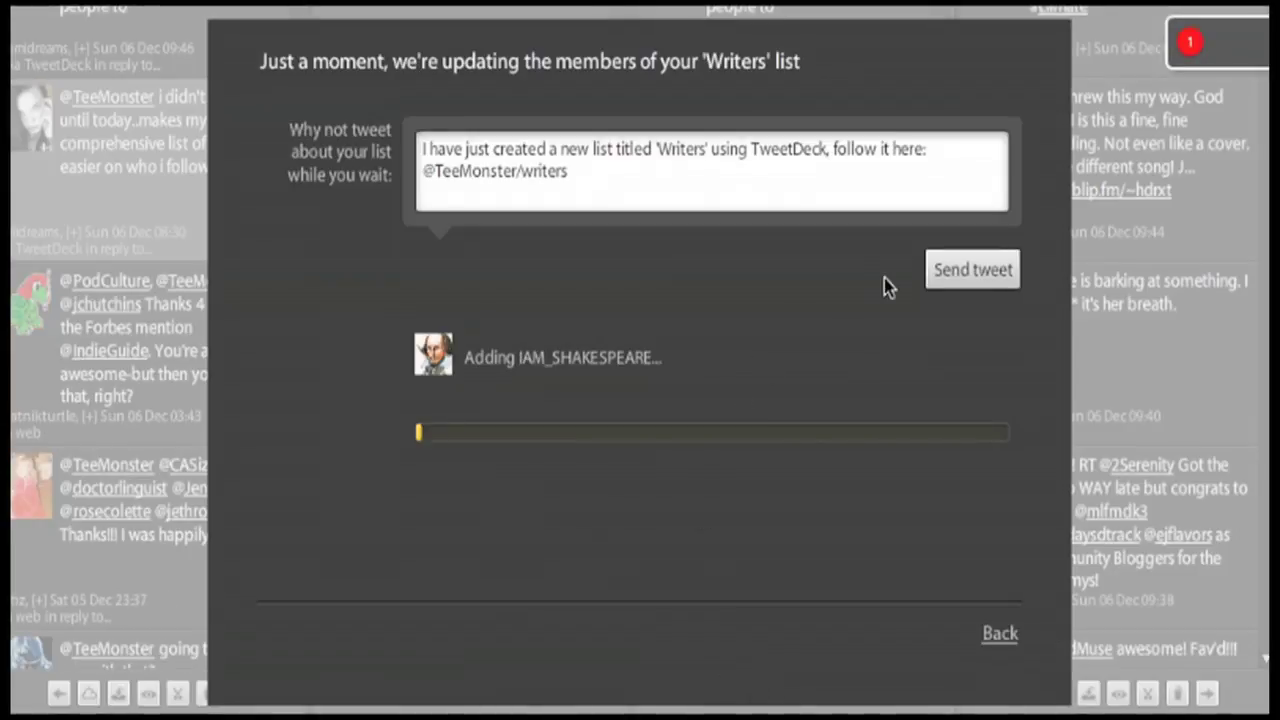
left_click(947, 275)
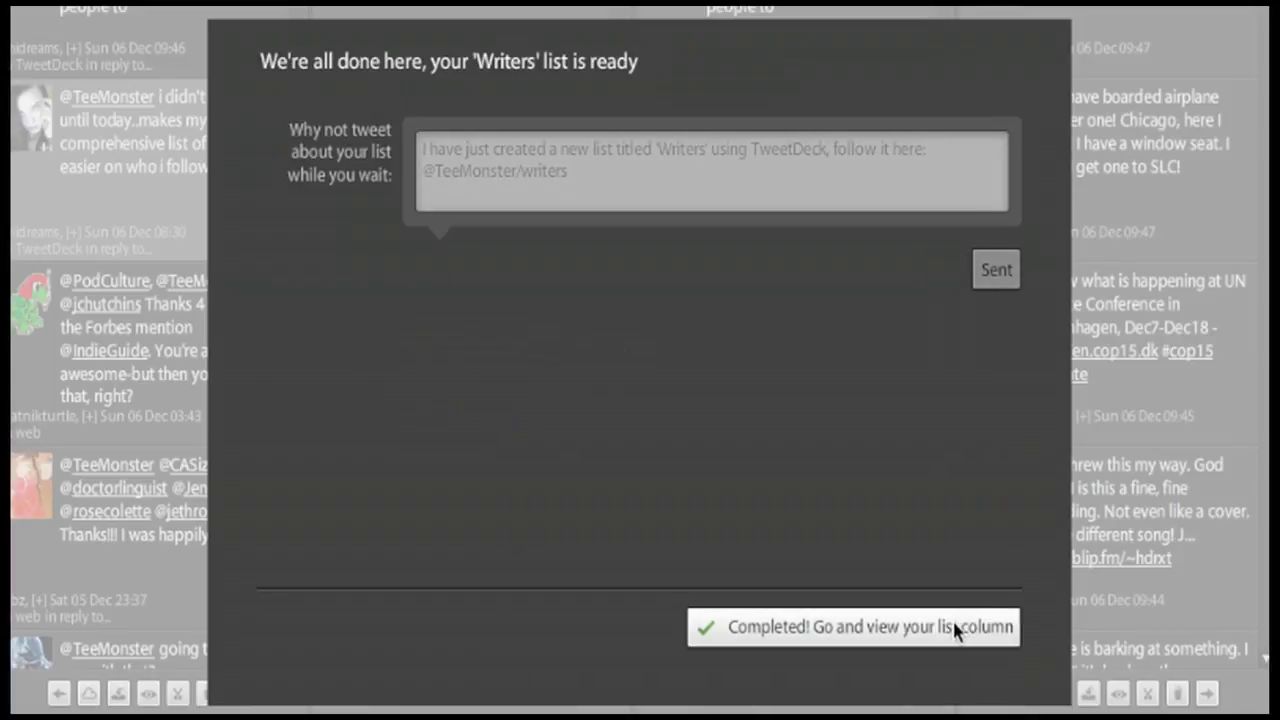
left_click(955, 627)
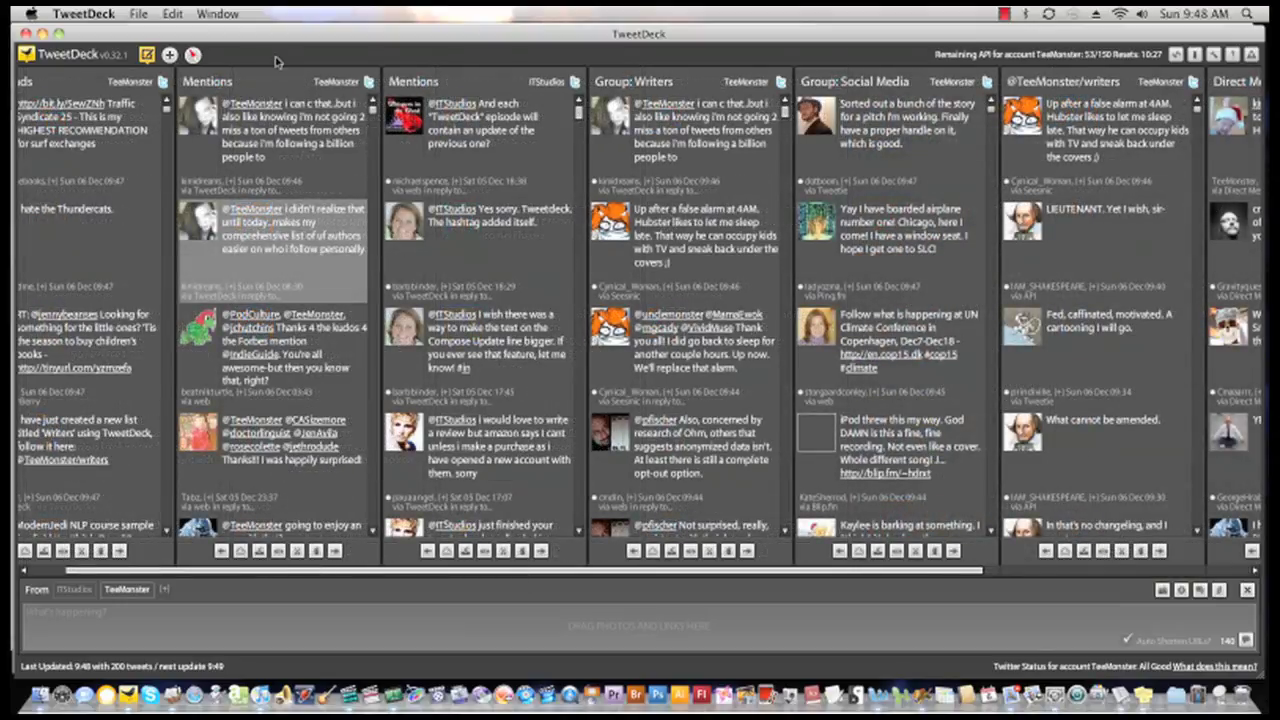
- Open Add Column and look at the Core column types
left_click(170, 56)
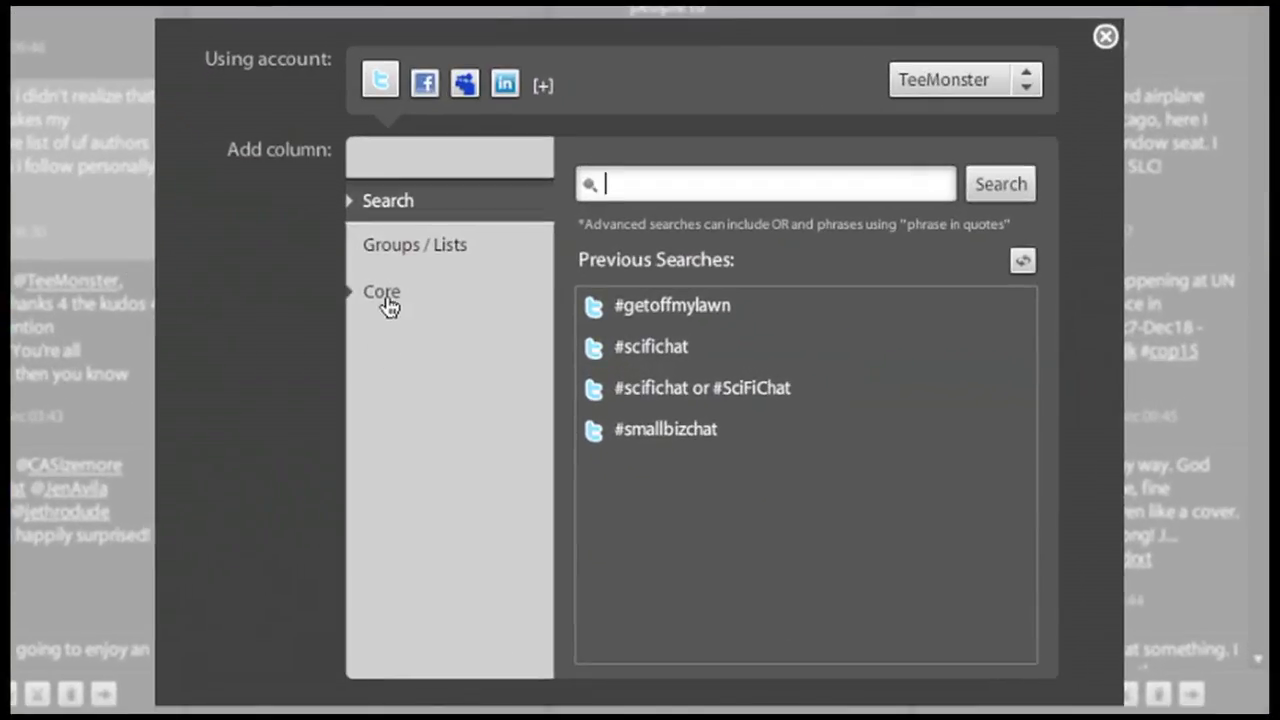
left_click(386, 300)
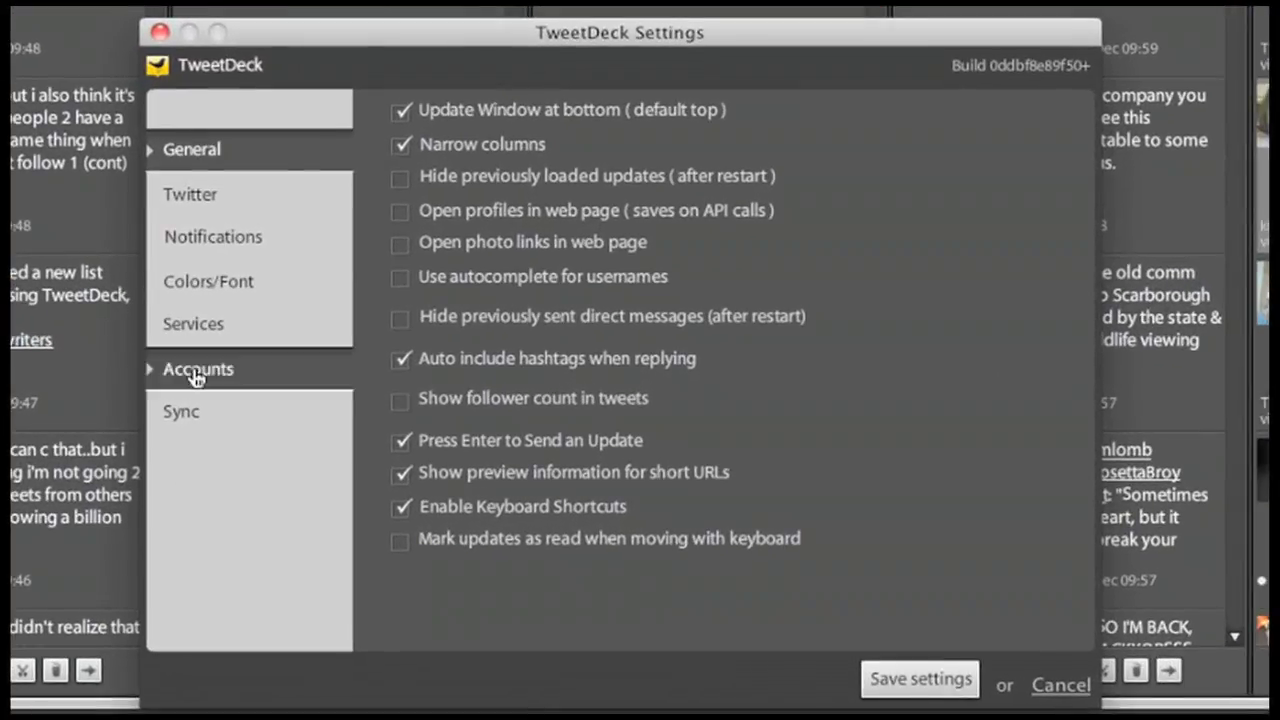
- Connect a LinkedIn account by entering its e-mail and password, granting access, and saving settings
left_click(197, 376)
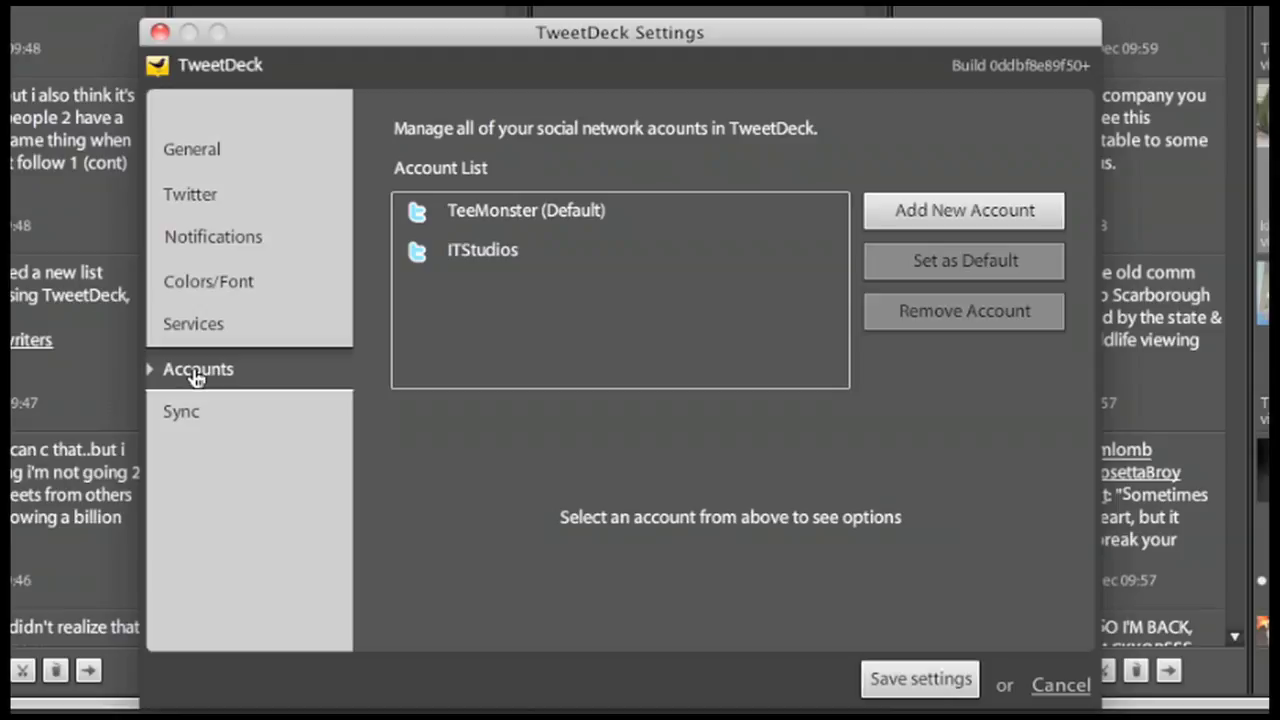
left_click(978, 209)
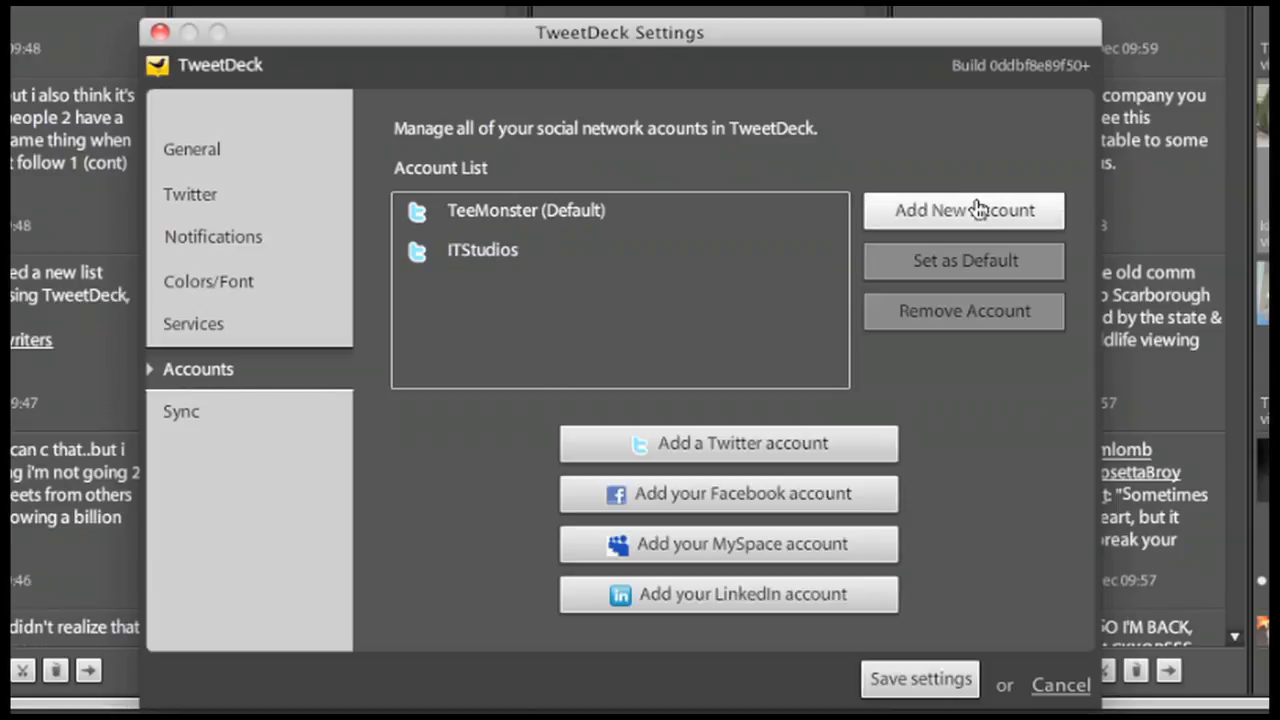
left_click(844, 598)
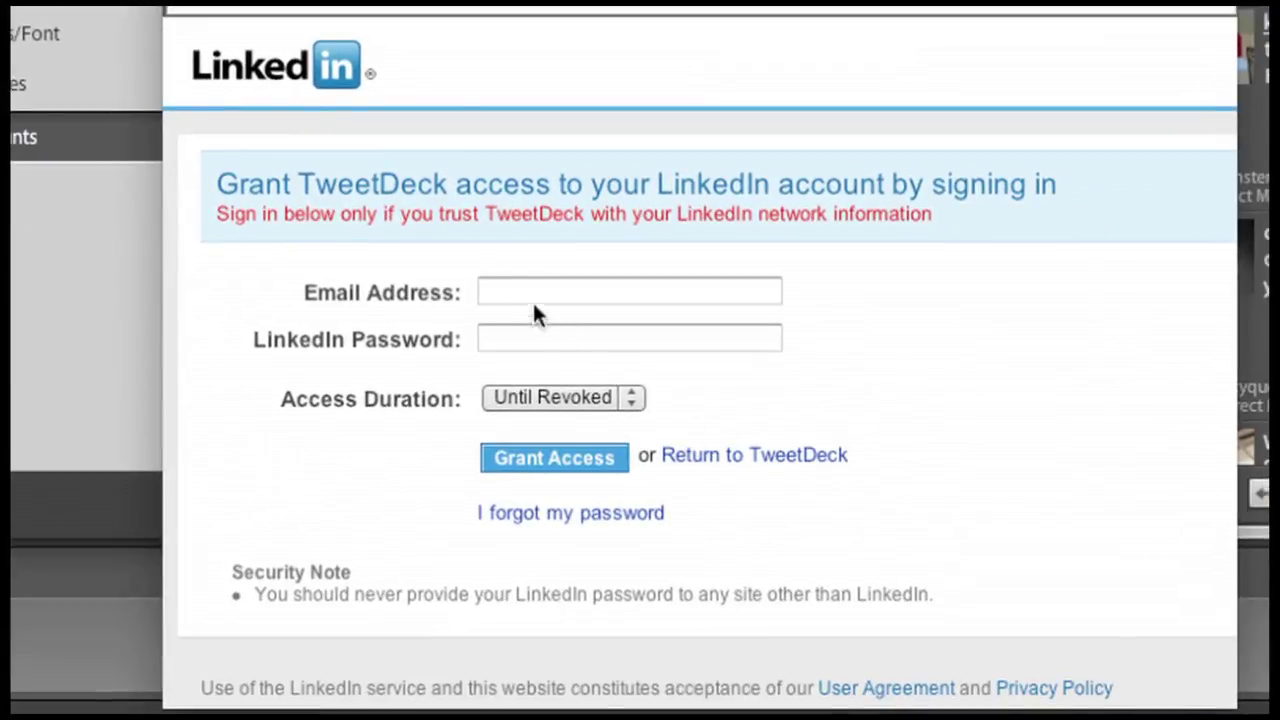
left_click(518, 290)
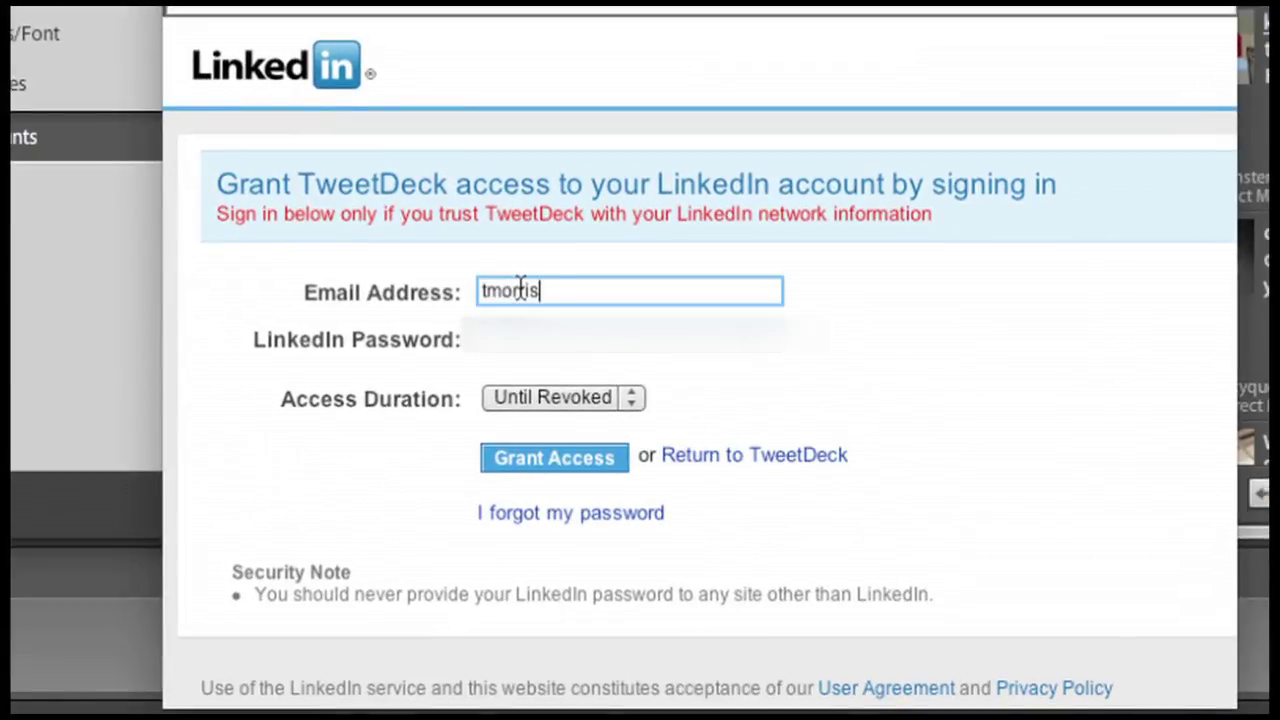
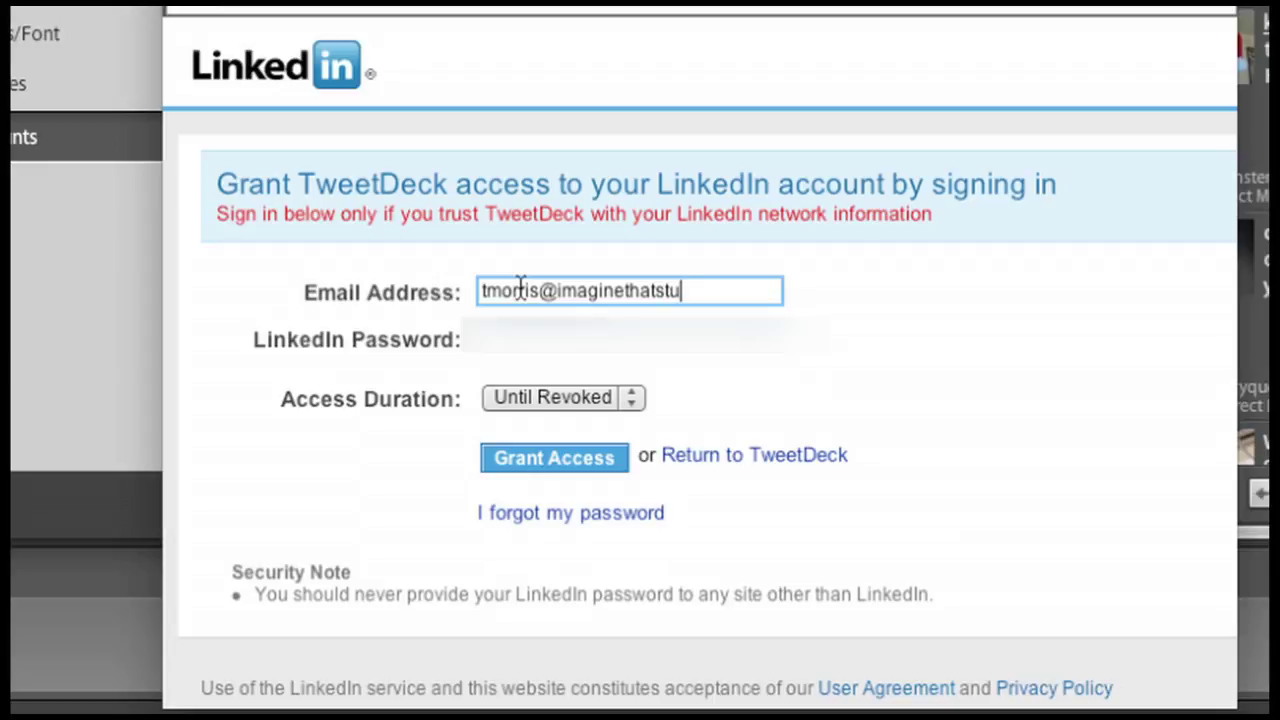
key("Tab")
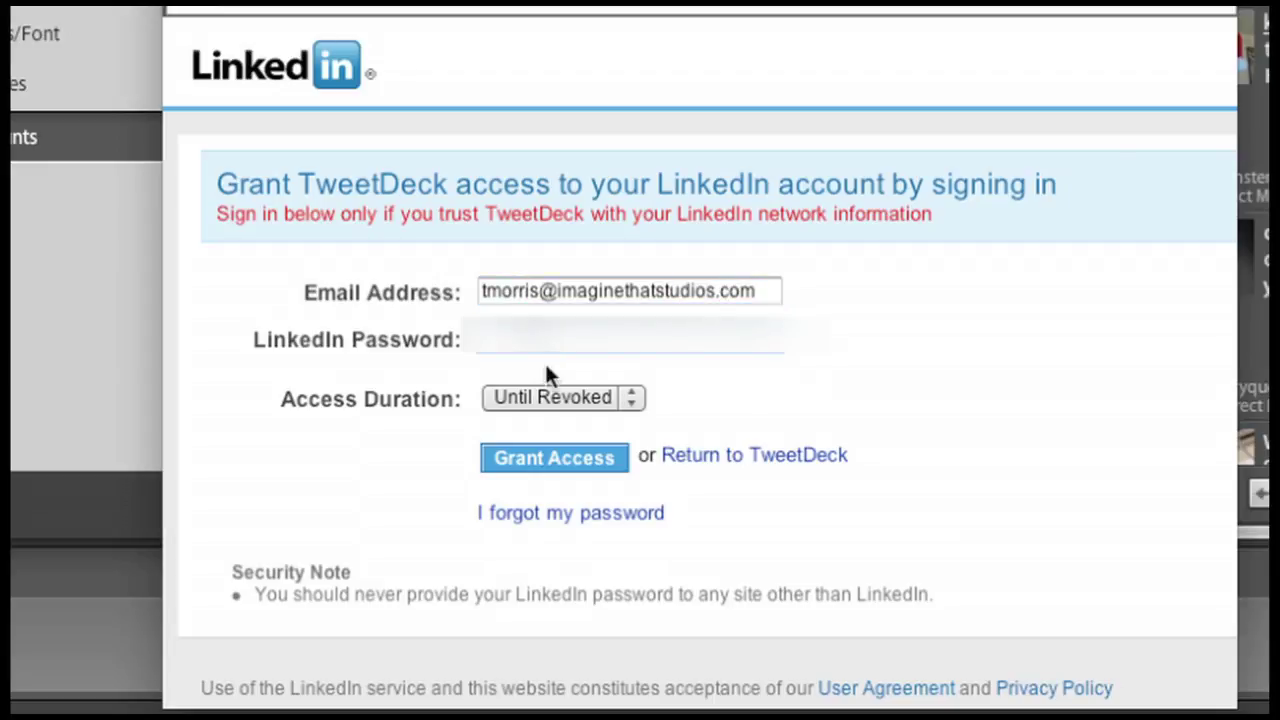
left_click(549, 459)
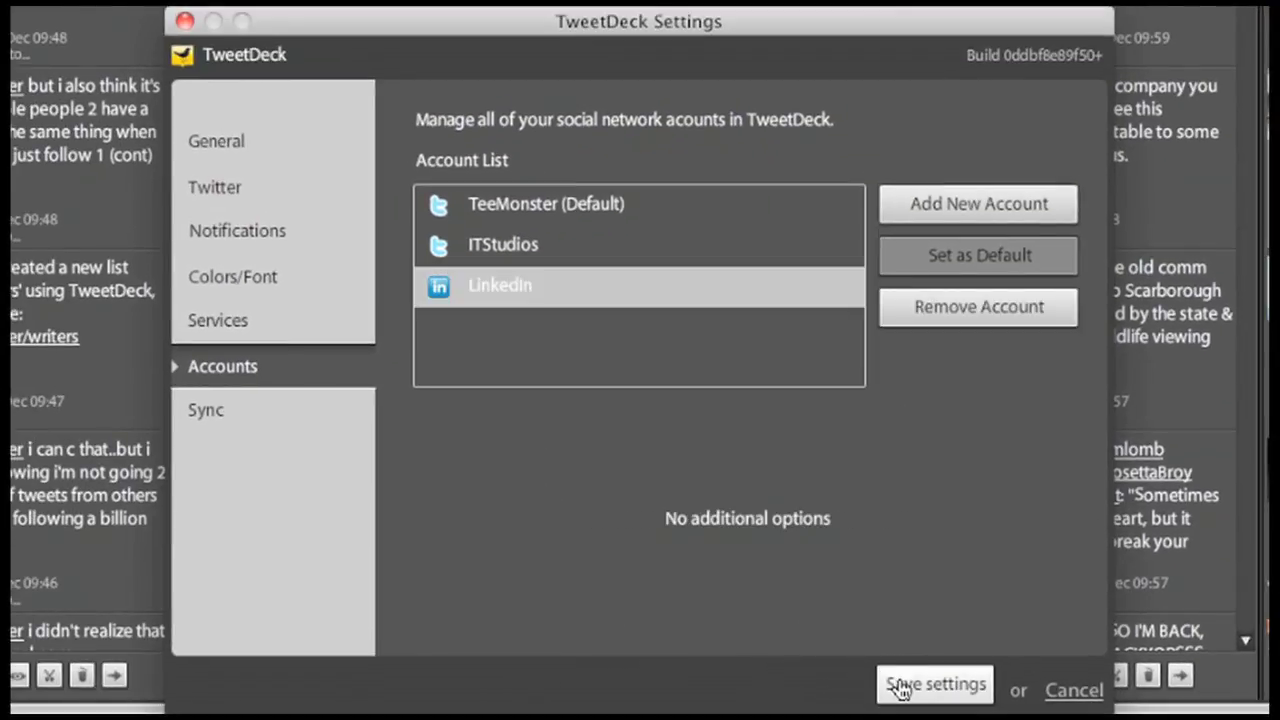
left_click(890, 684)
- Create a LinkedIn Network Updates column with Q&A and Groups updates unchecked
left_click(170, 55)
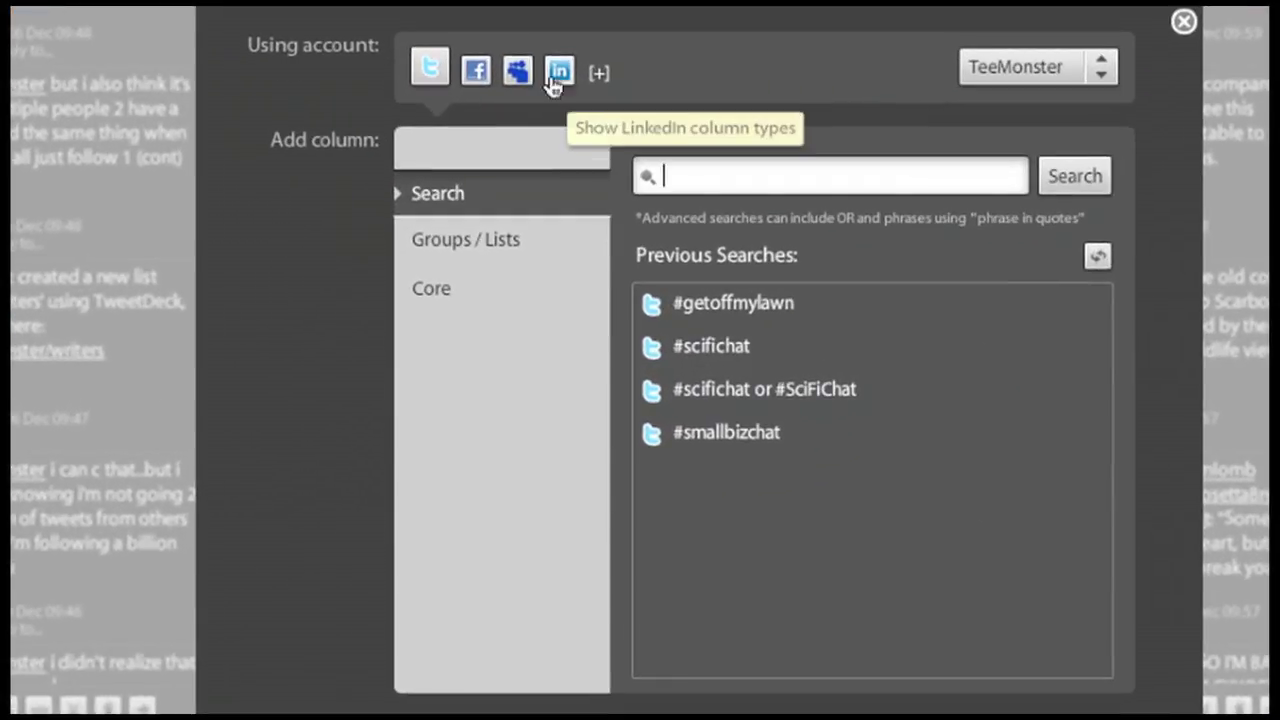
left_click(562, 175)
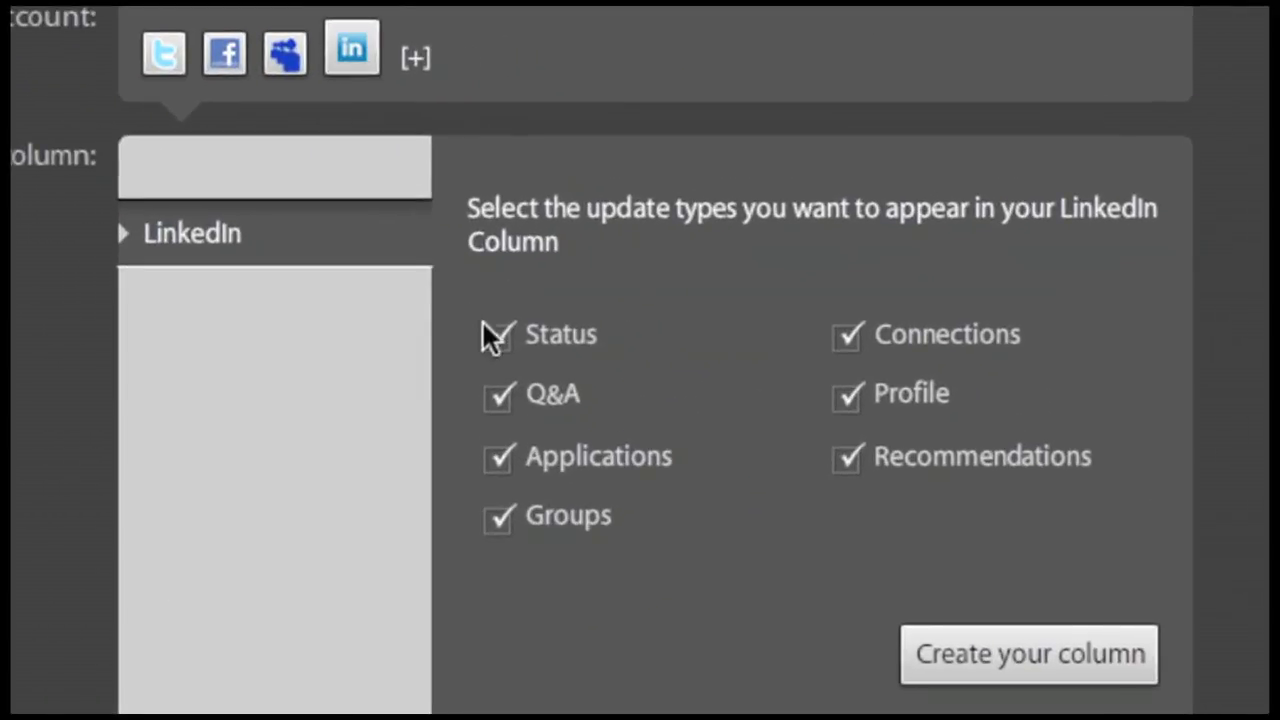
left_click(500, 400)
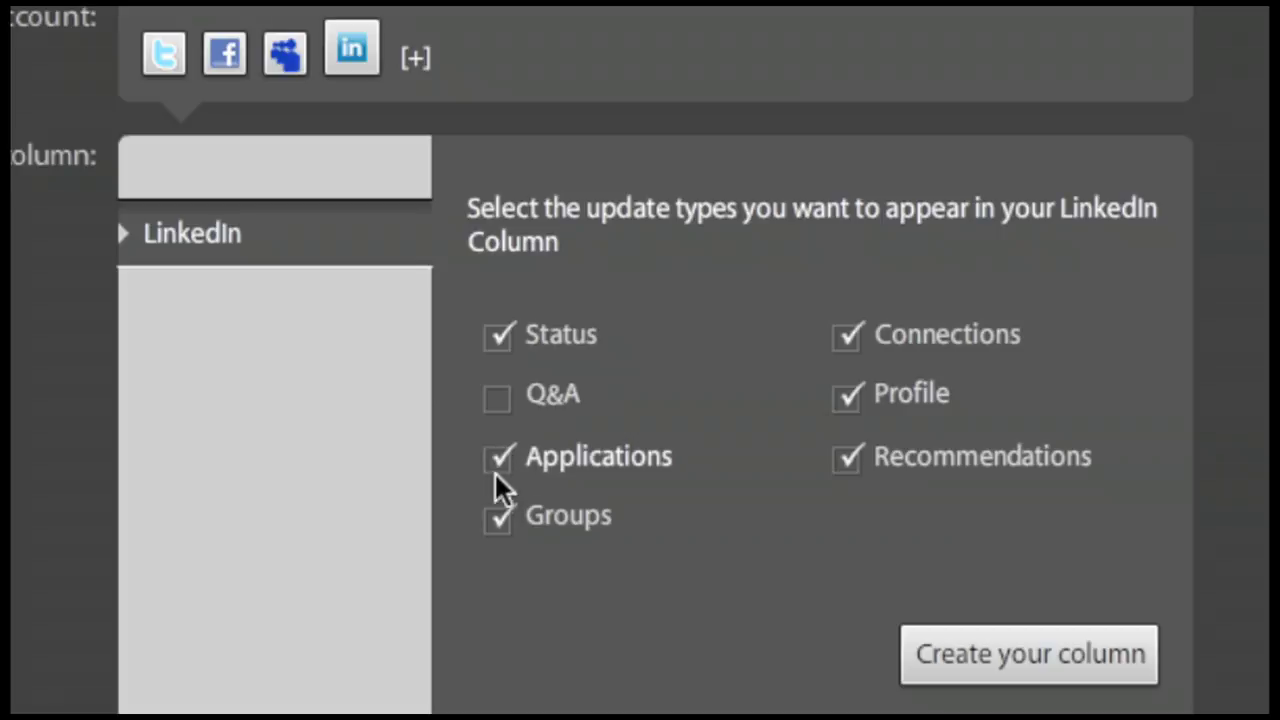
left_click(500, 520)
left_click(1045, 665)
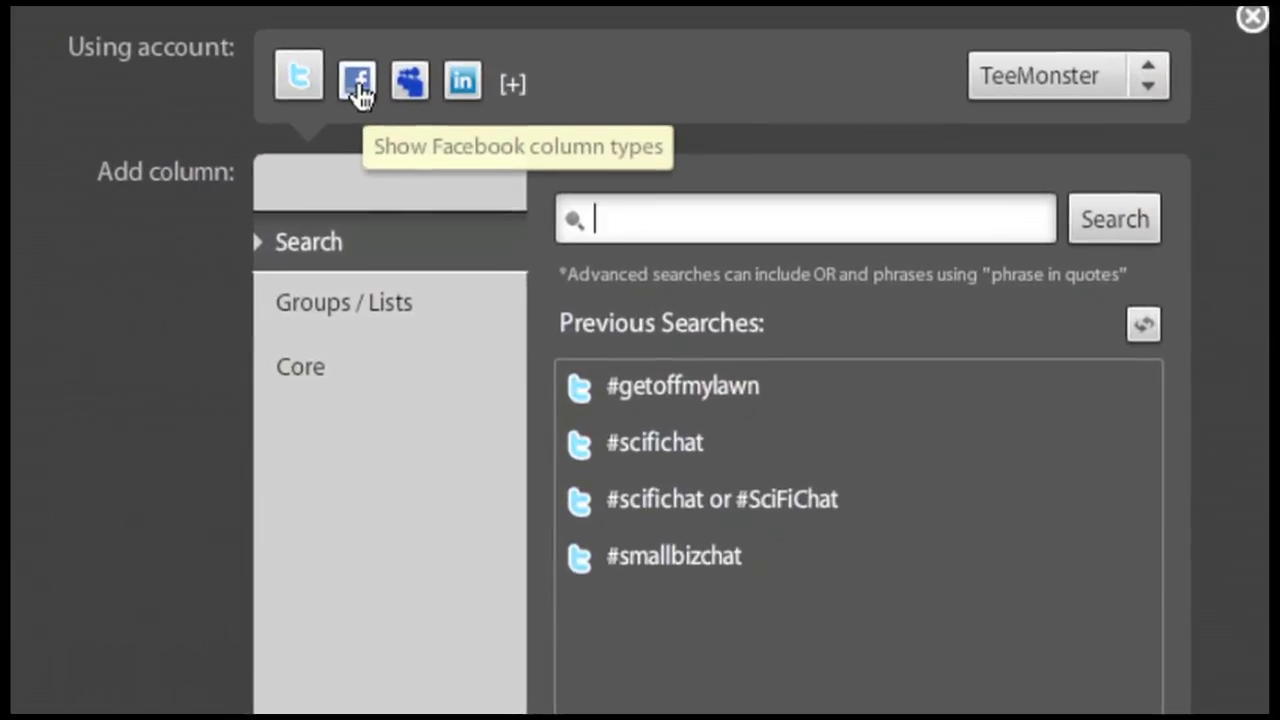
- Begin adding a Facebook account from the Facebook column options
left_click(358, 88)
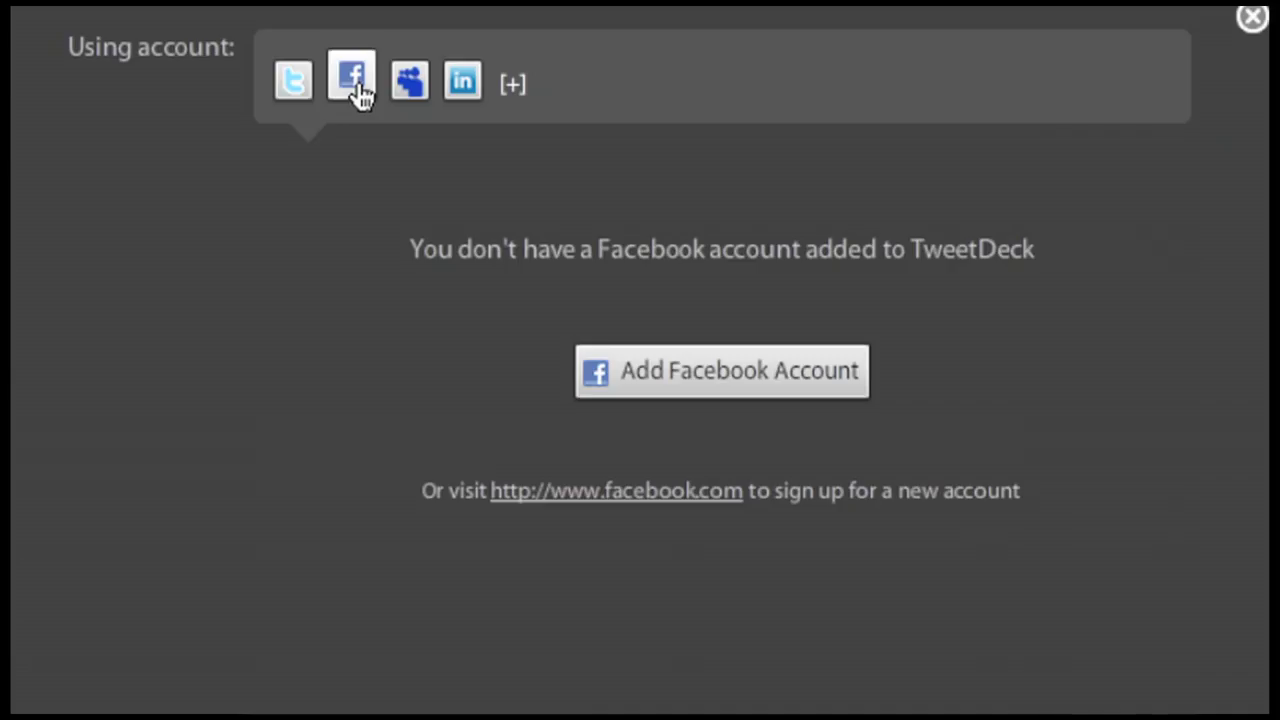
left_click(677, 390)
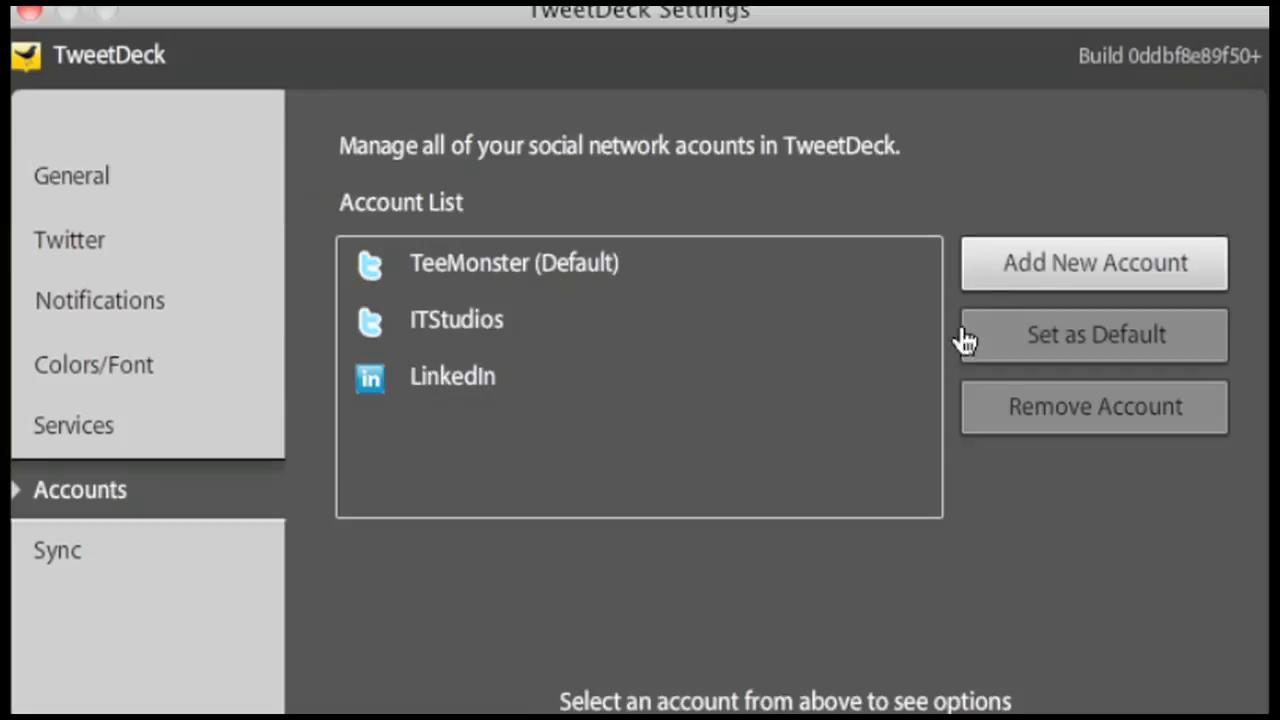
left_click(998, 292)
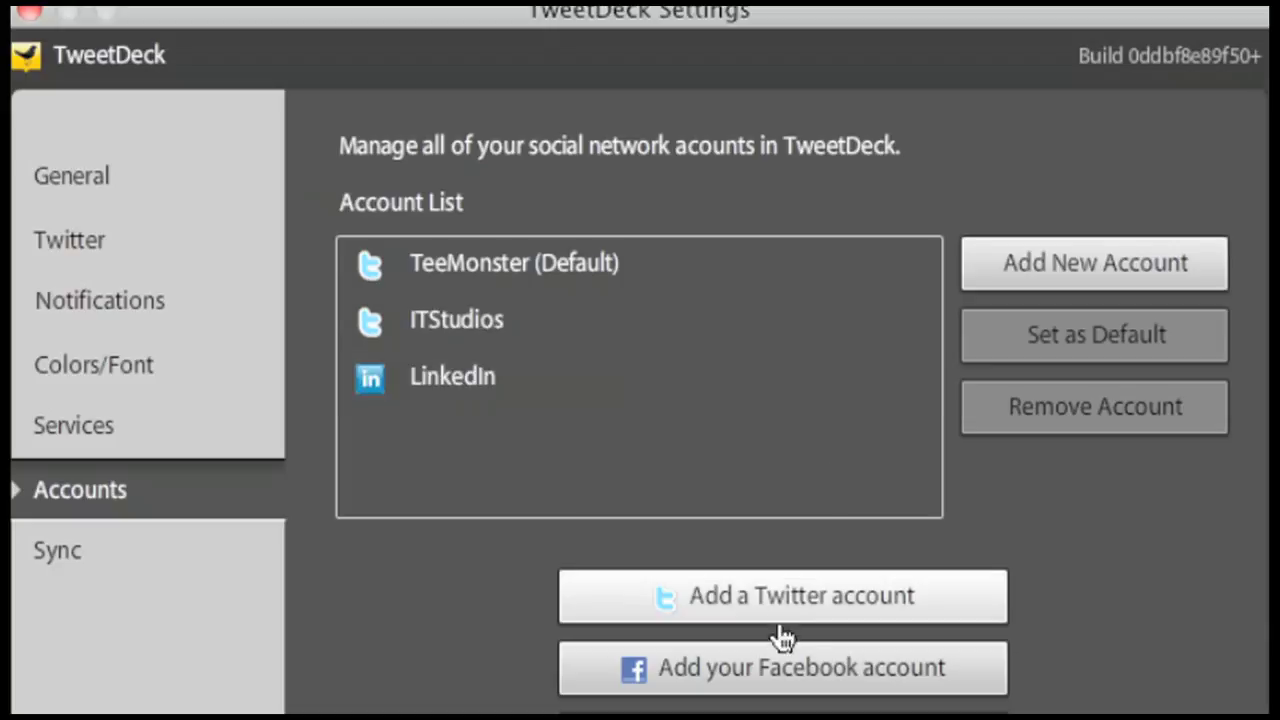
left_click(784, 672)
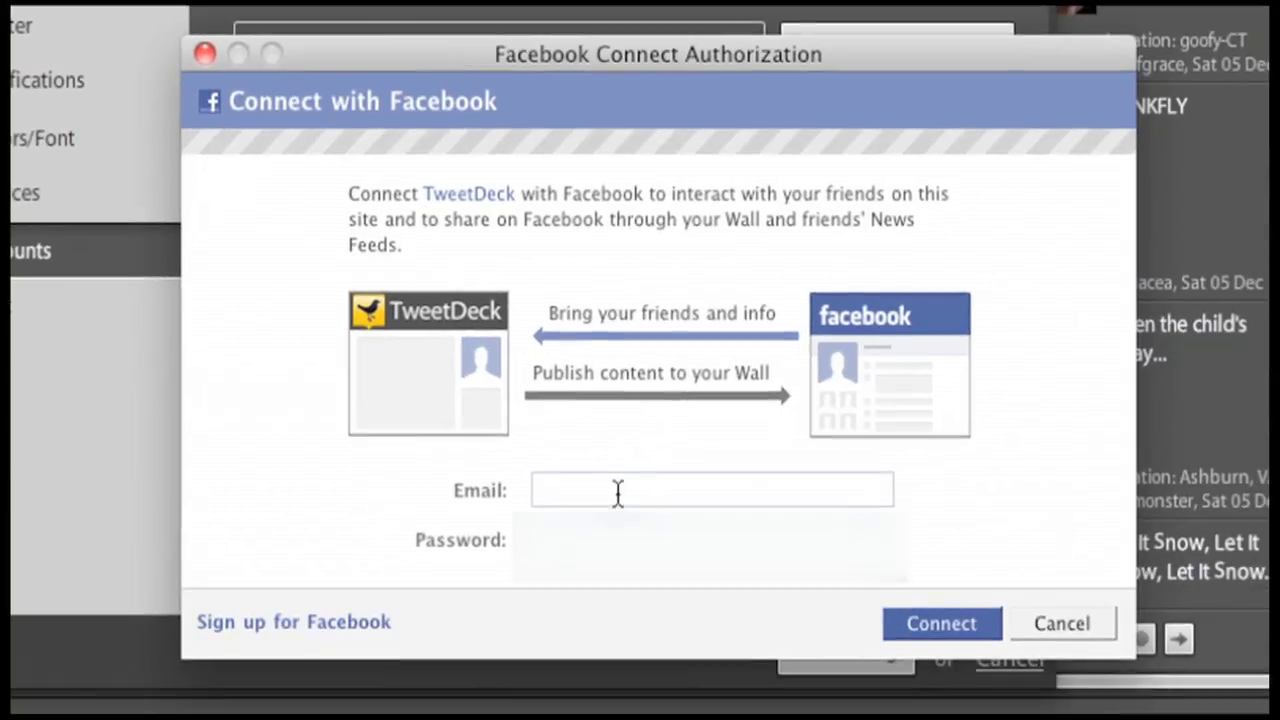
- Log in with the Facebook account's e-mail and password, connect it, save settings, and reopen Add Column
left_click(618, 492)
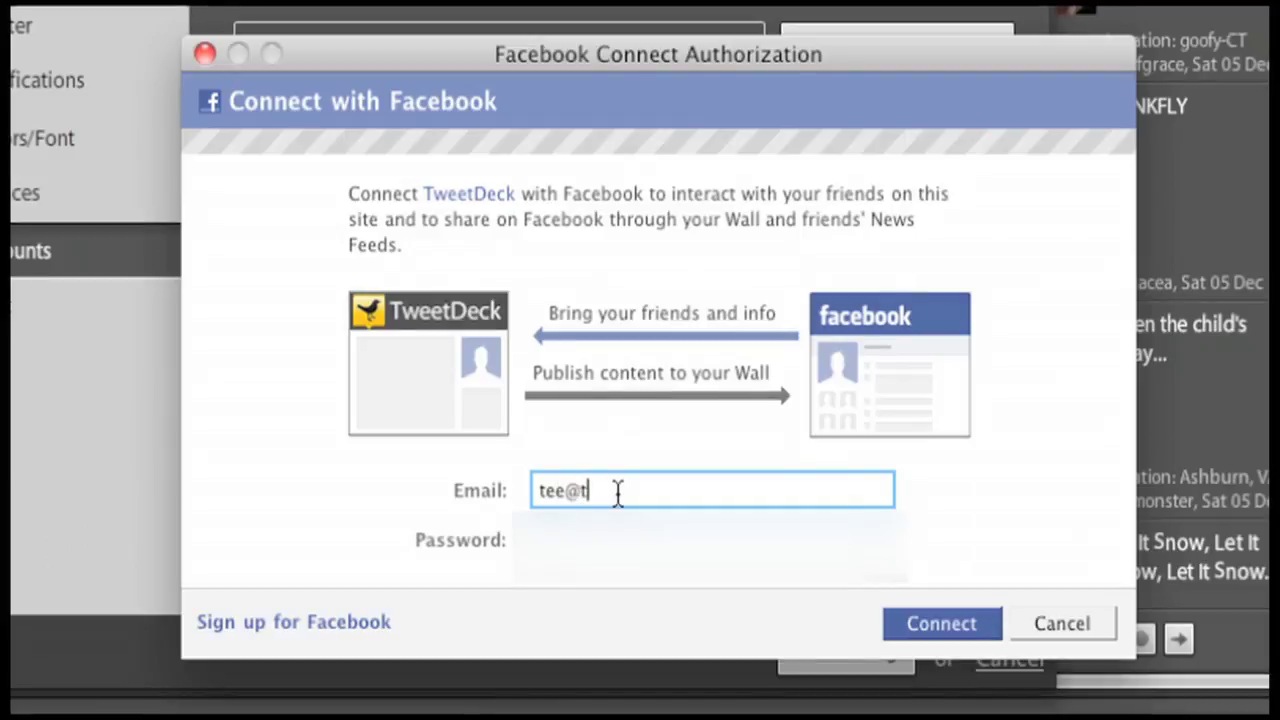
key("Tab")
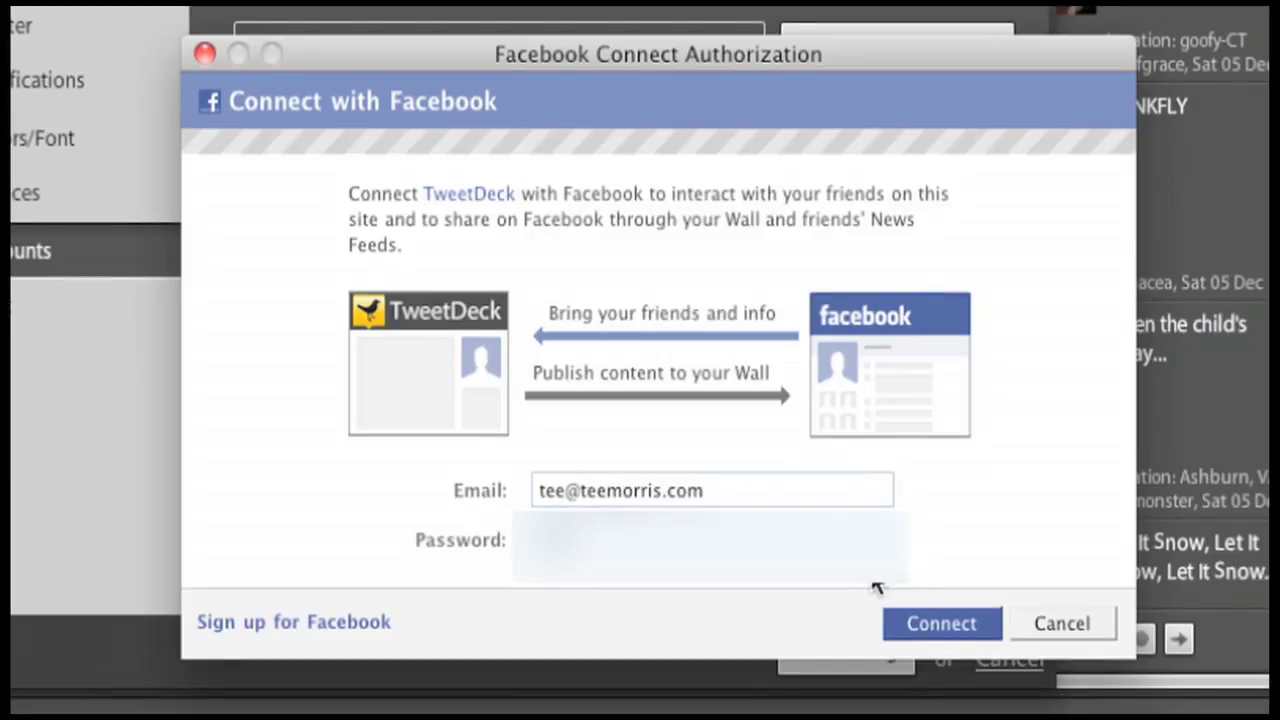
left_click(910, 623)
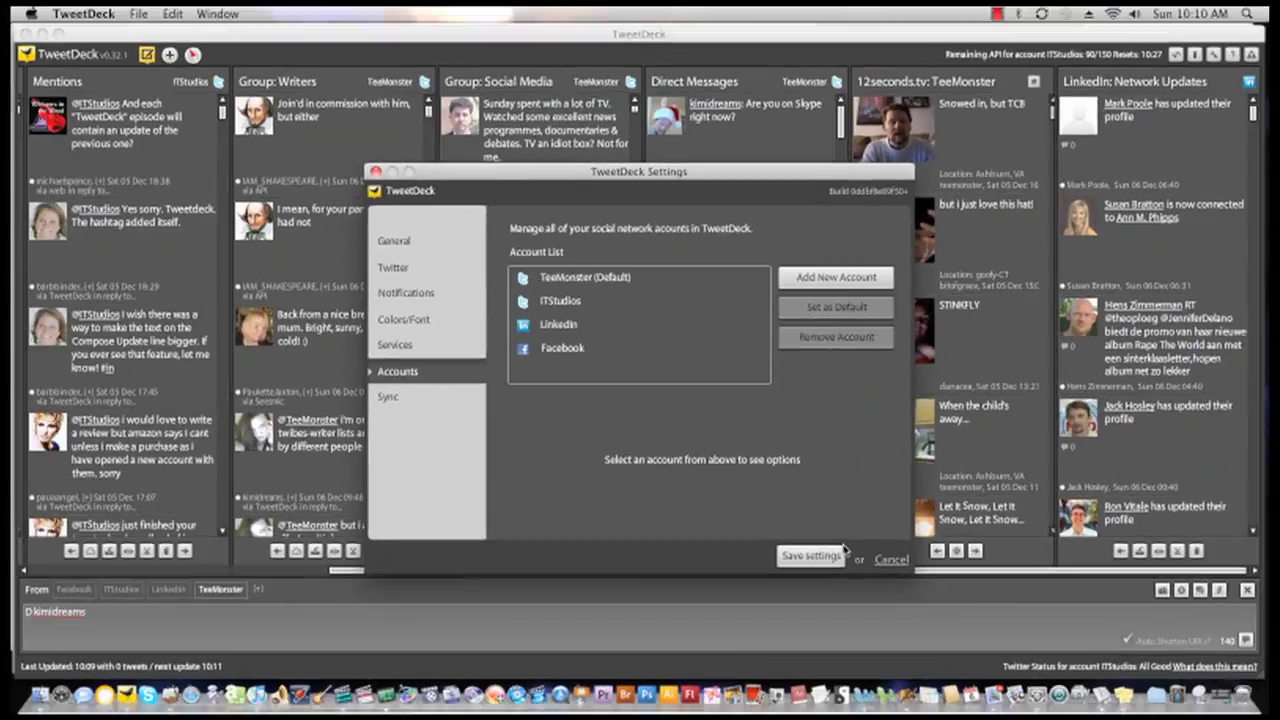
left_click(828, 562)
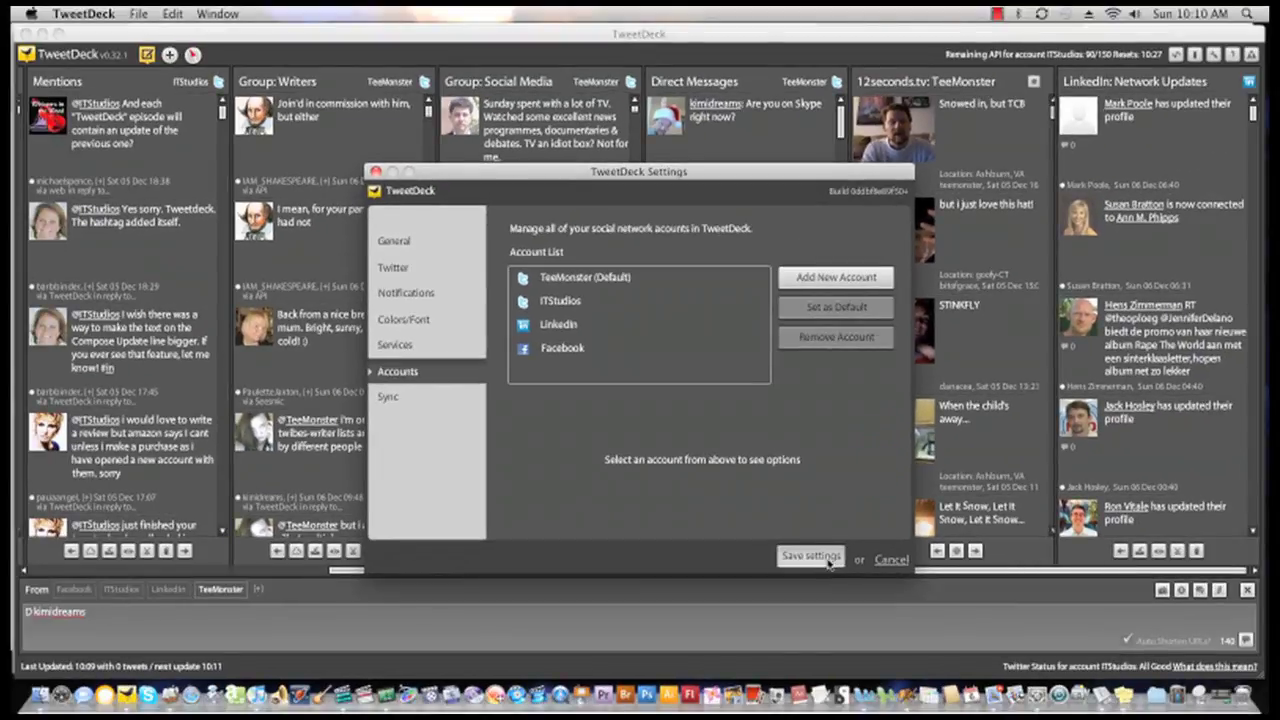
left_click(168, 56)
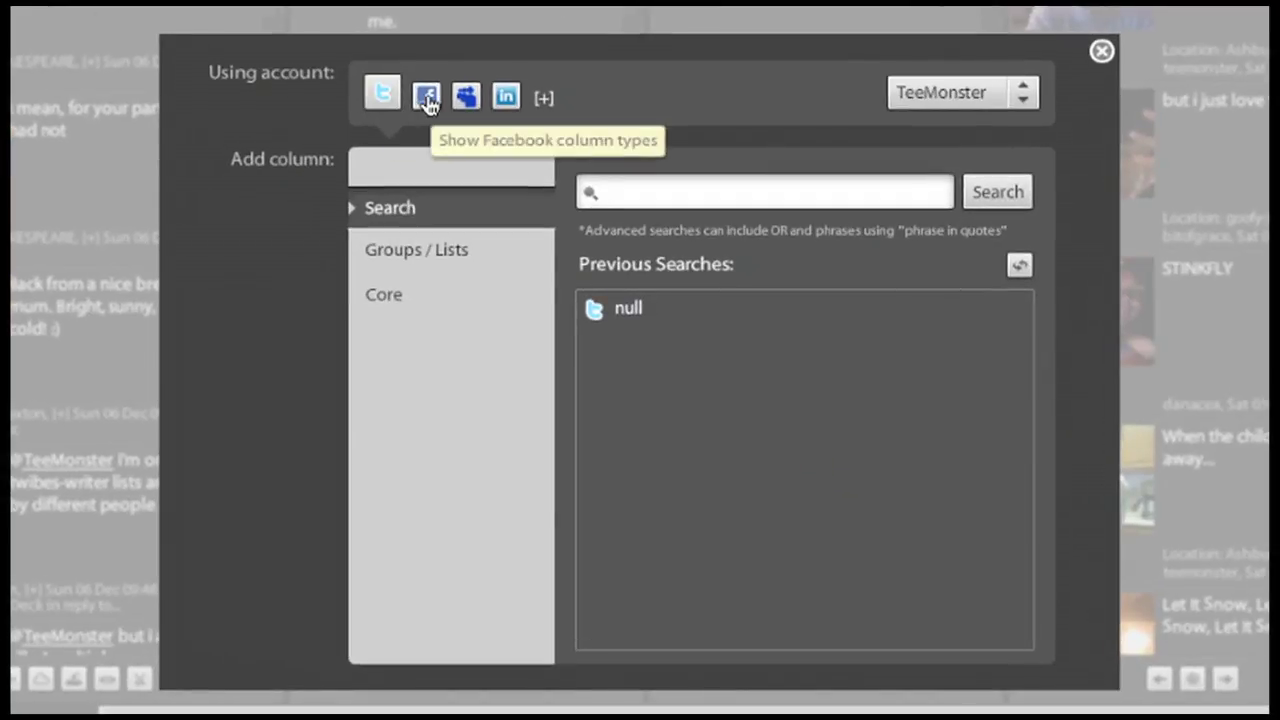
- Add a Facebook Status Updates column set to Everyone
left_click(427, 98)
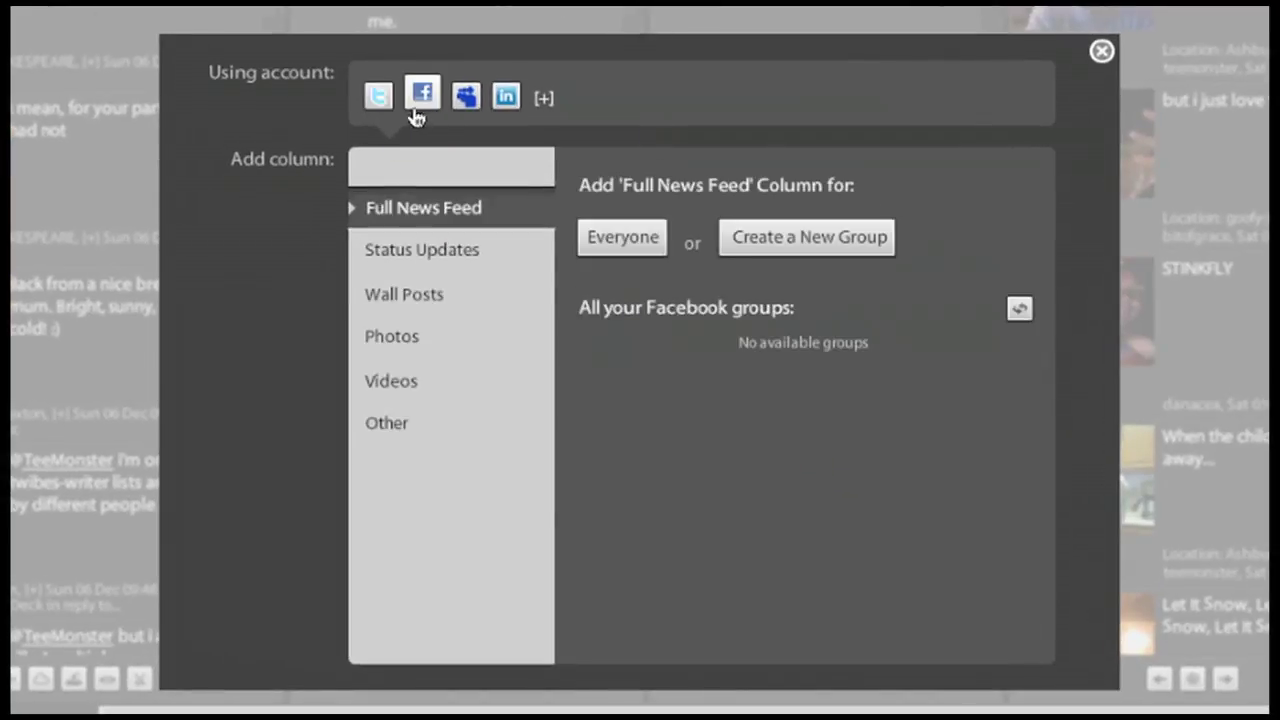
left_click(424, 253)
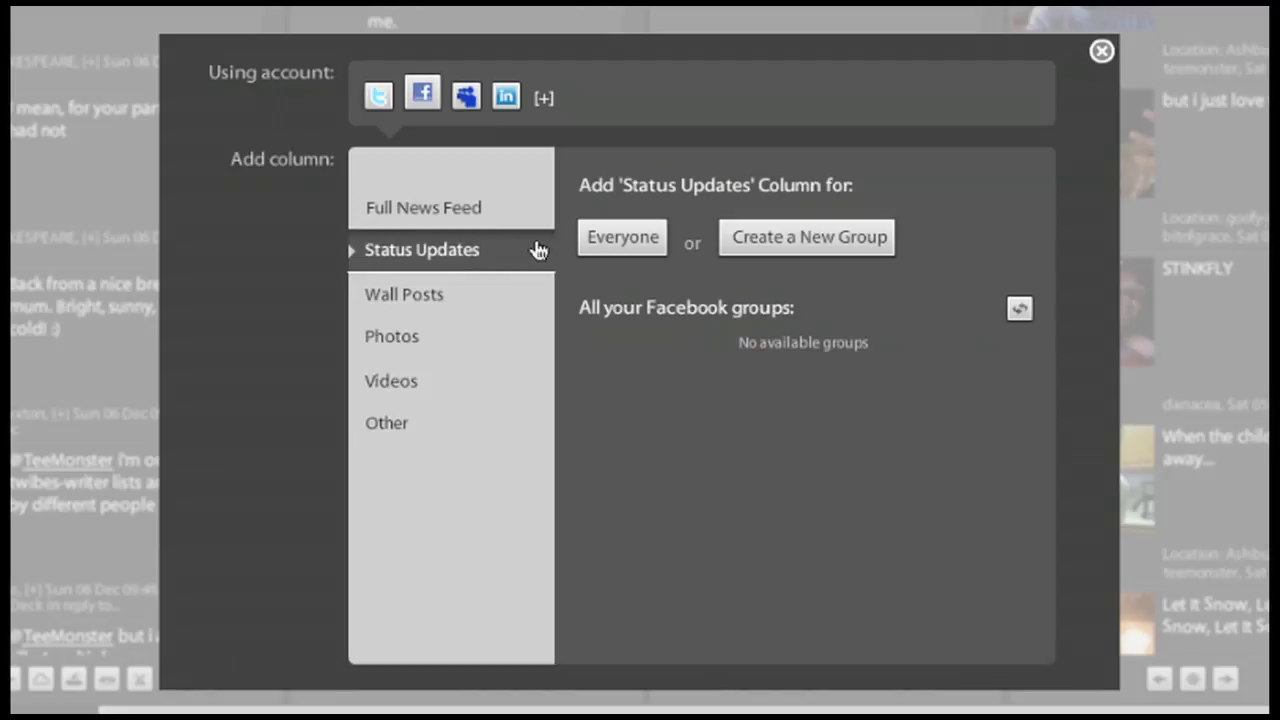
left_click(621, 245)
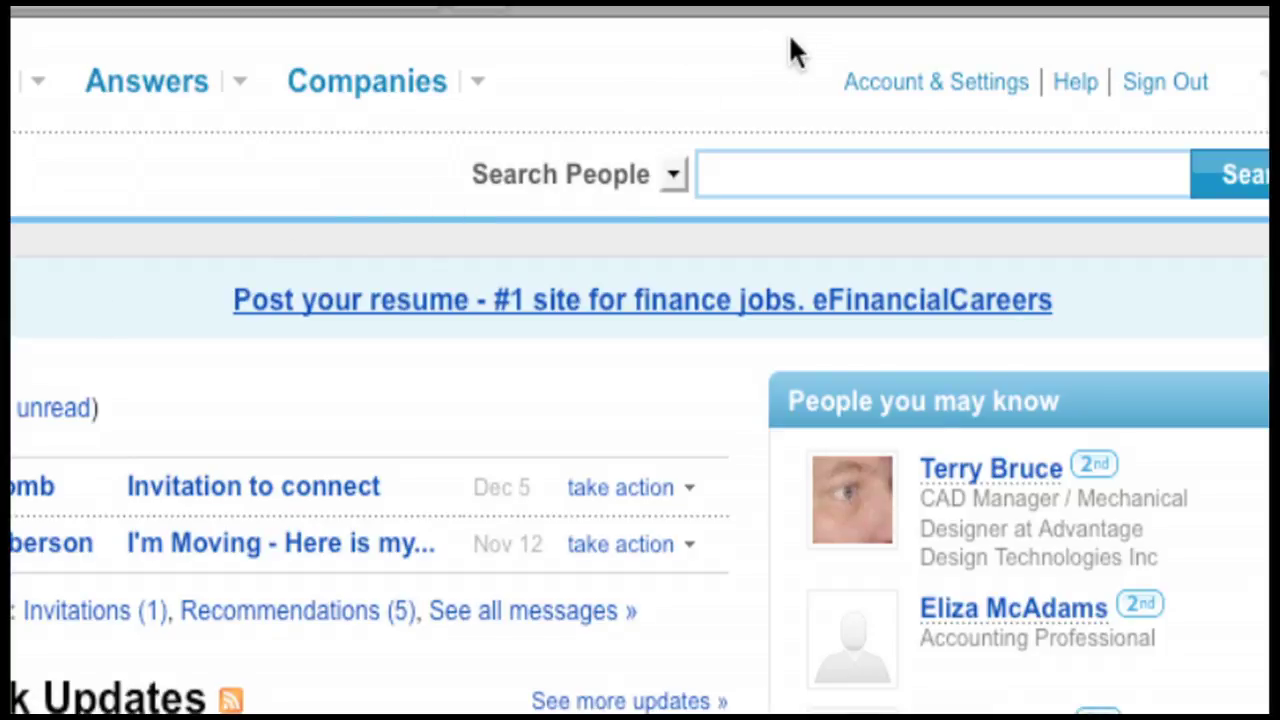
- Sign in to LinkedIn settings, review the #in-only Twitter settings for ITStudios, and cancel
left_click(870, 86)
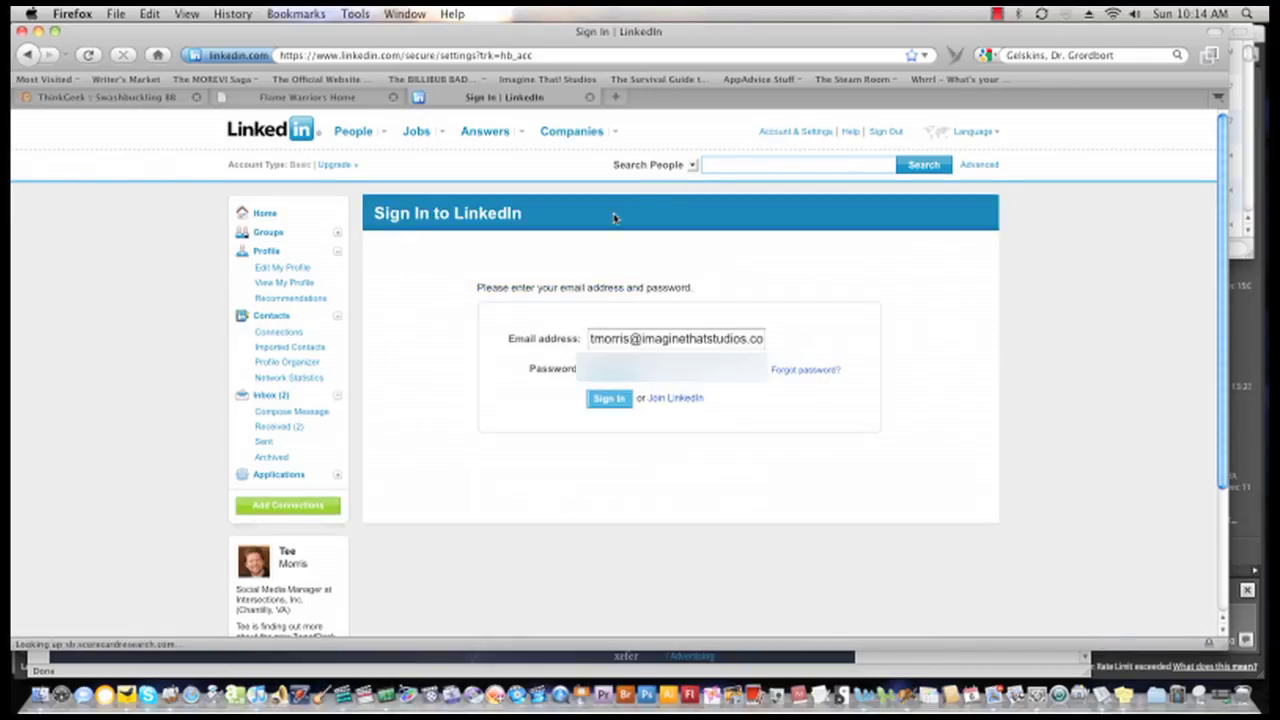
left_click(590, 398)
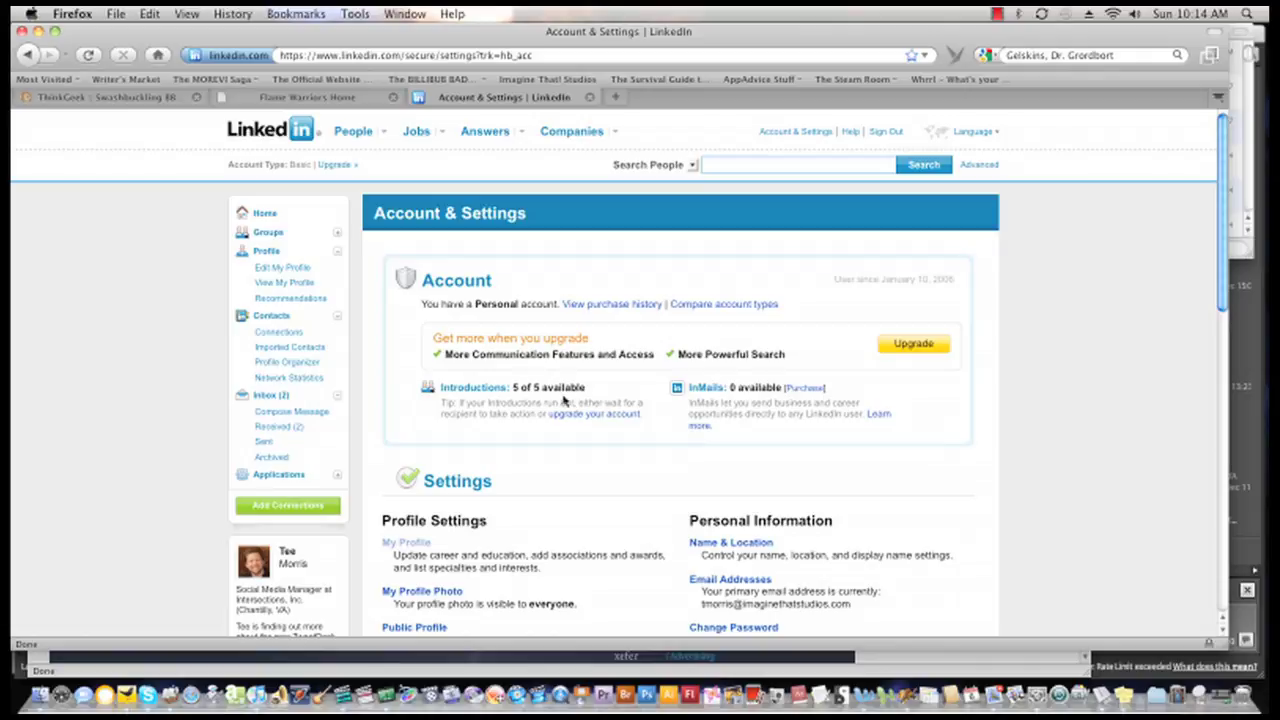
scroll(562, 400, "down", 2)
scroll(562, 400, "down", 3)
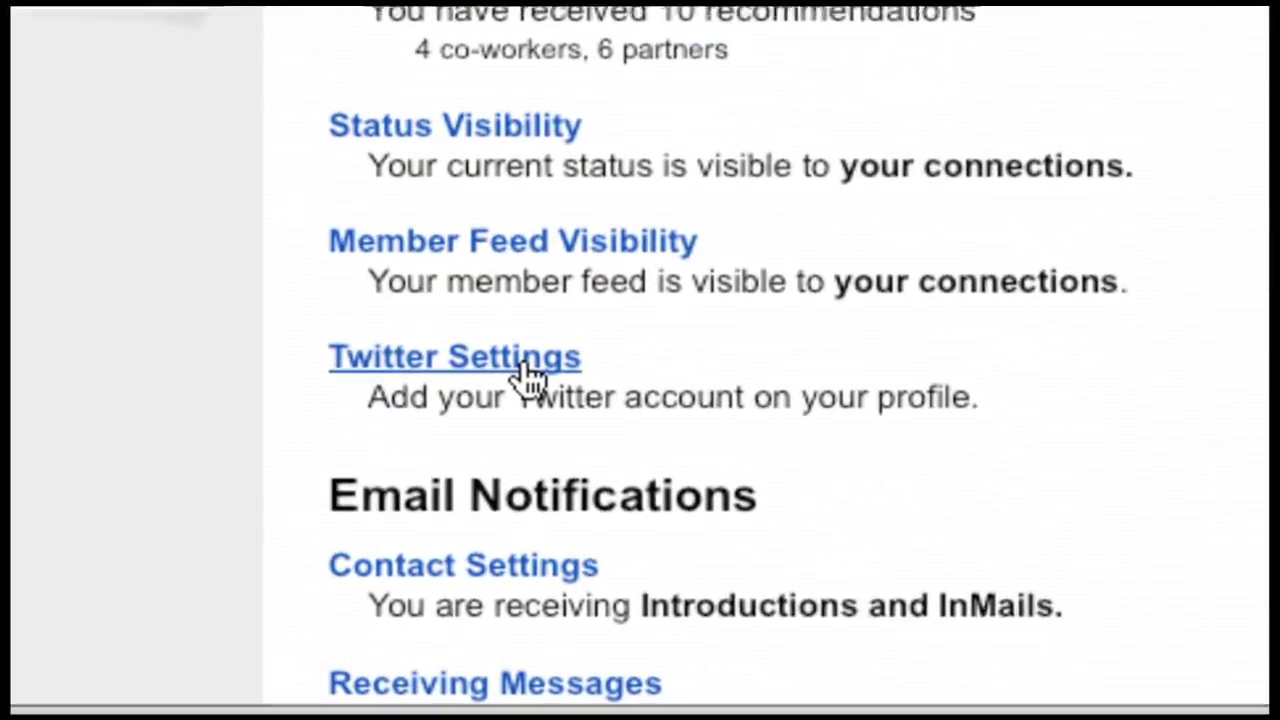
left_click(523, 366)
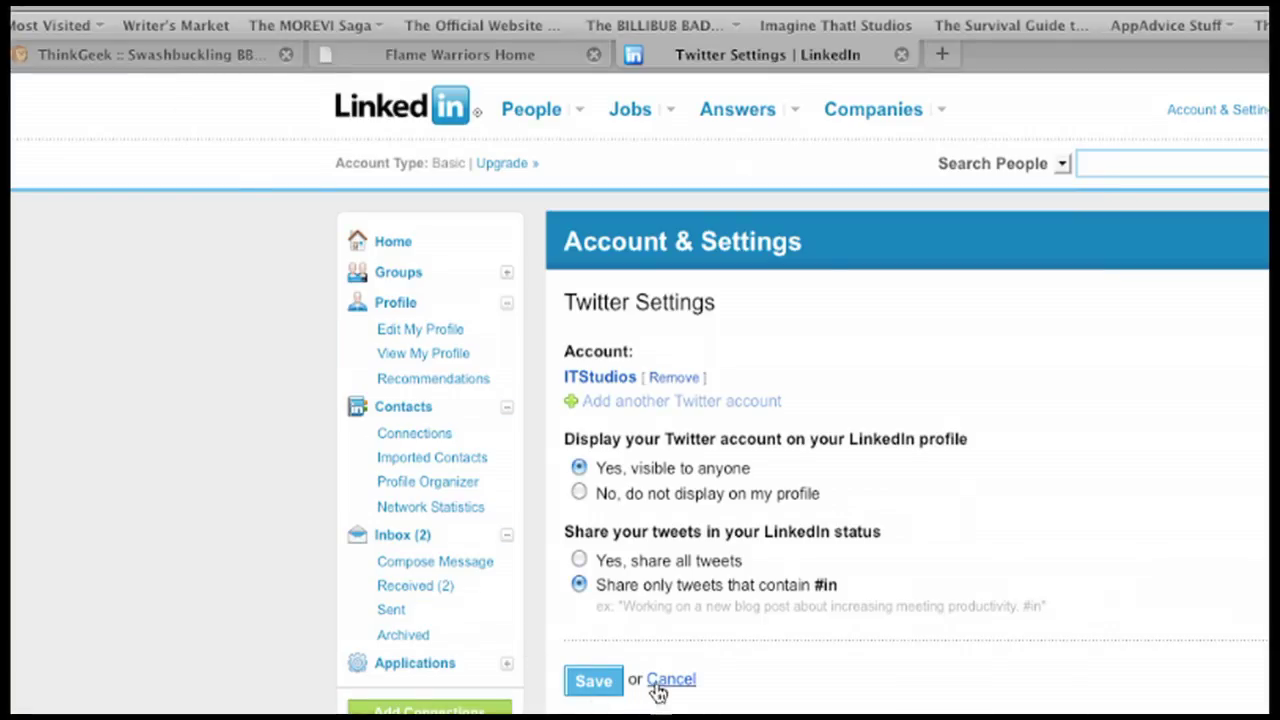
left_click(665, 686)
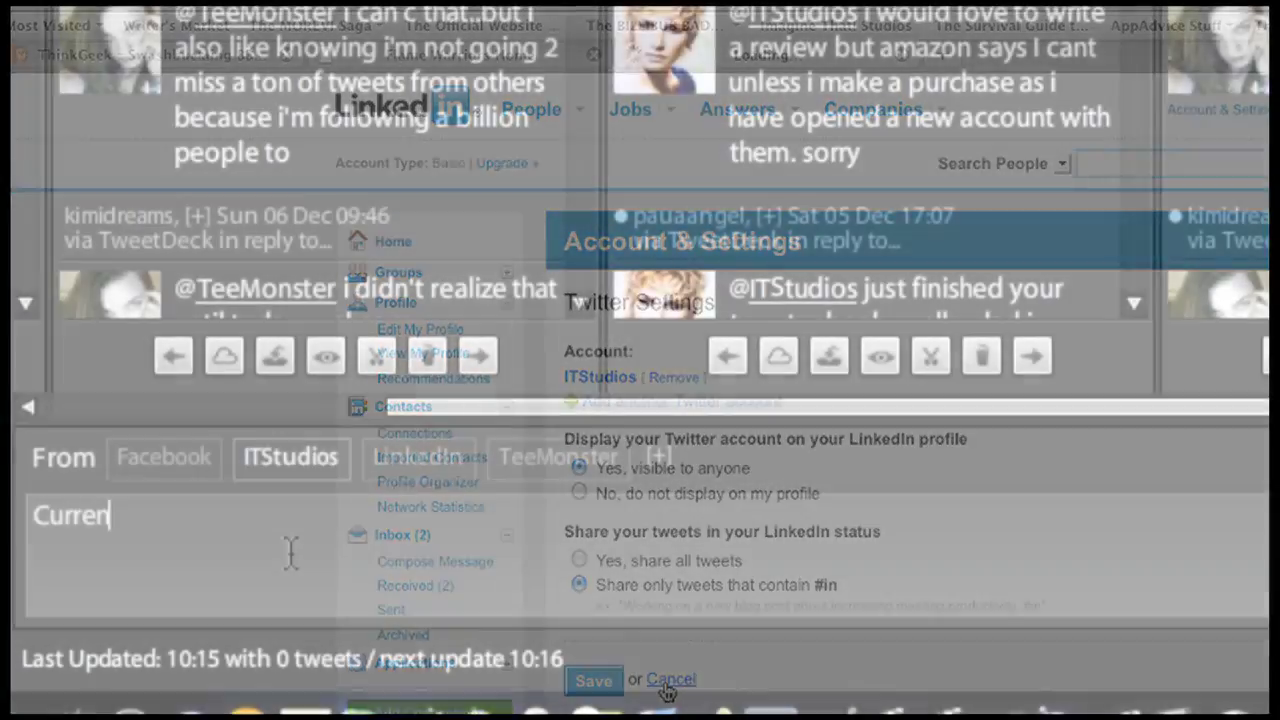
- Finish the #in Camtasia podcast tweet, then draft an '(X post)' with link for Facebook, LinkedIn and ITStudios
type("ly")
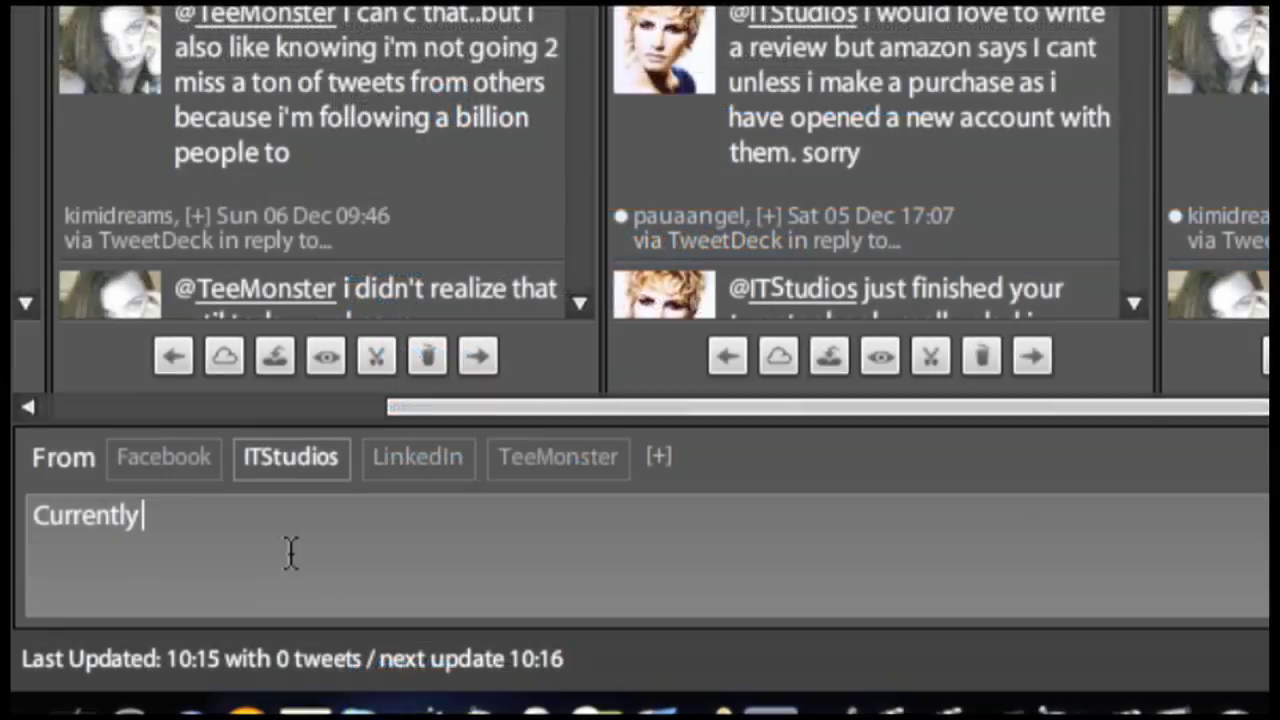
type(" shooting on Cam")
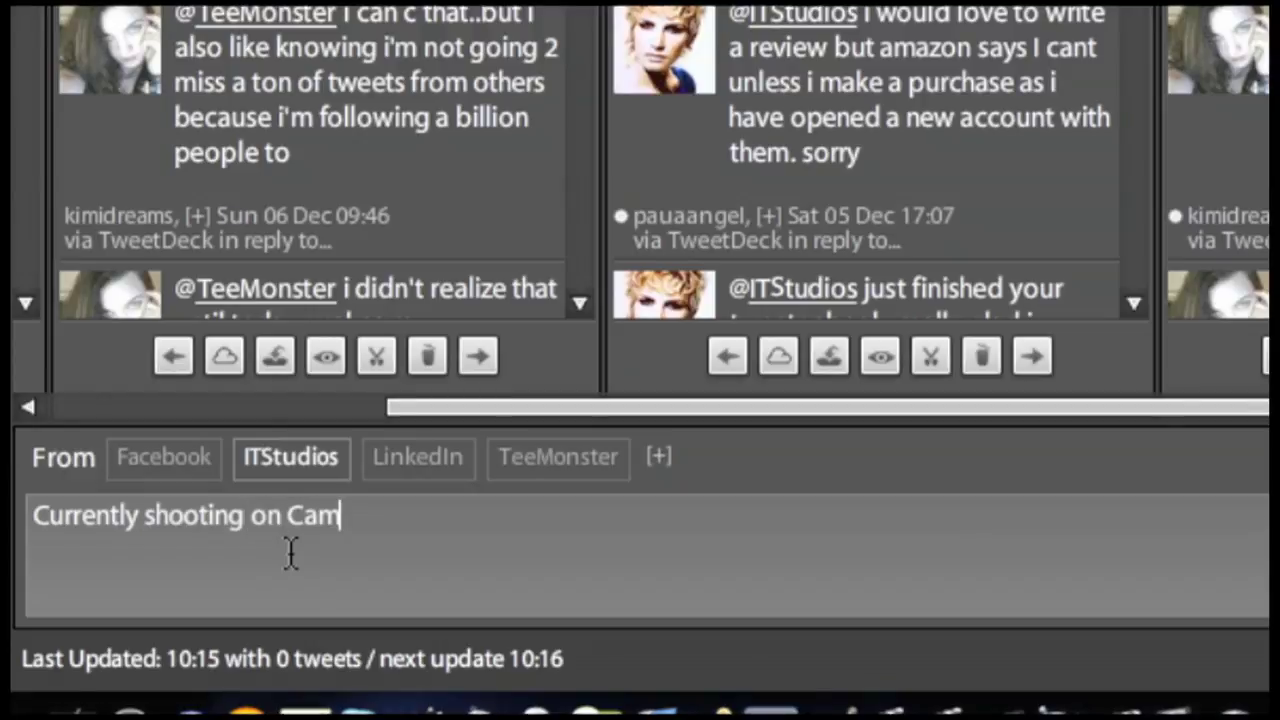
type("tasia a video podca")
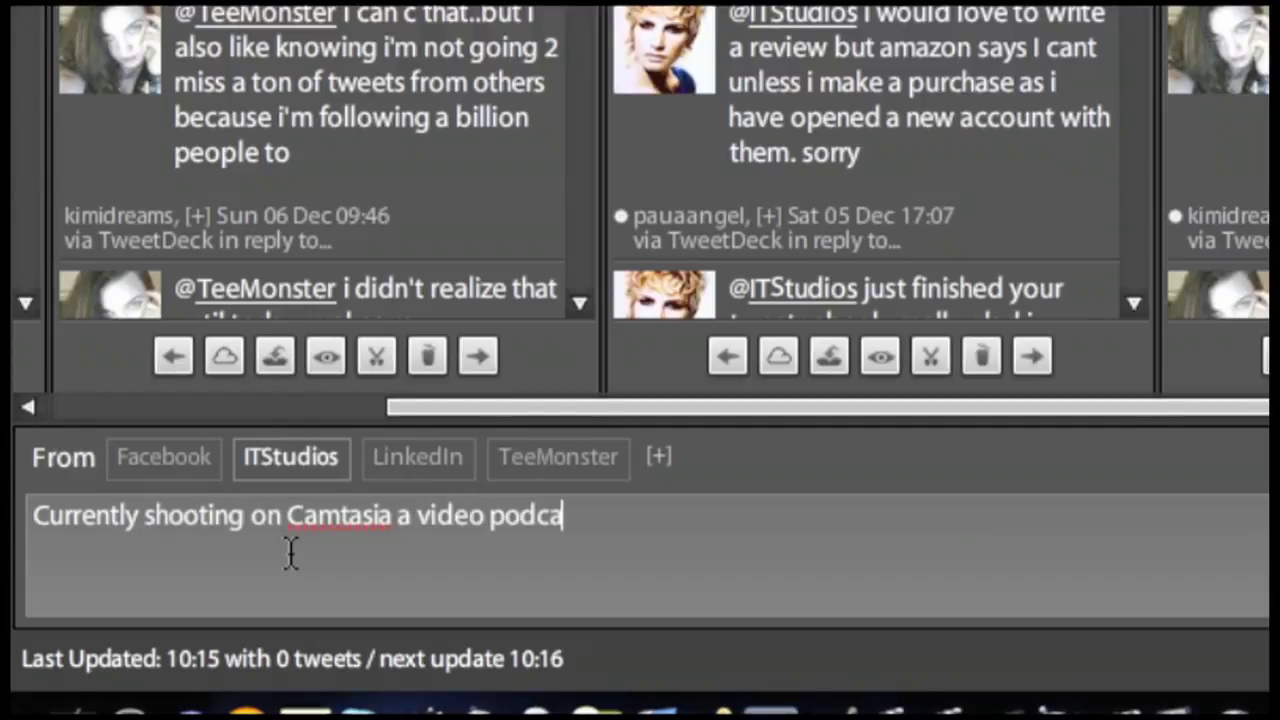
type("st for Bird House Rule")
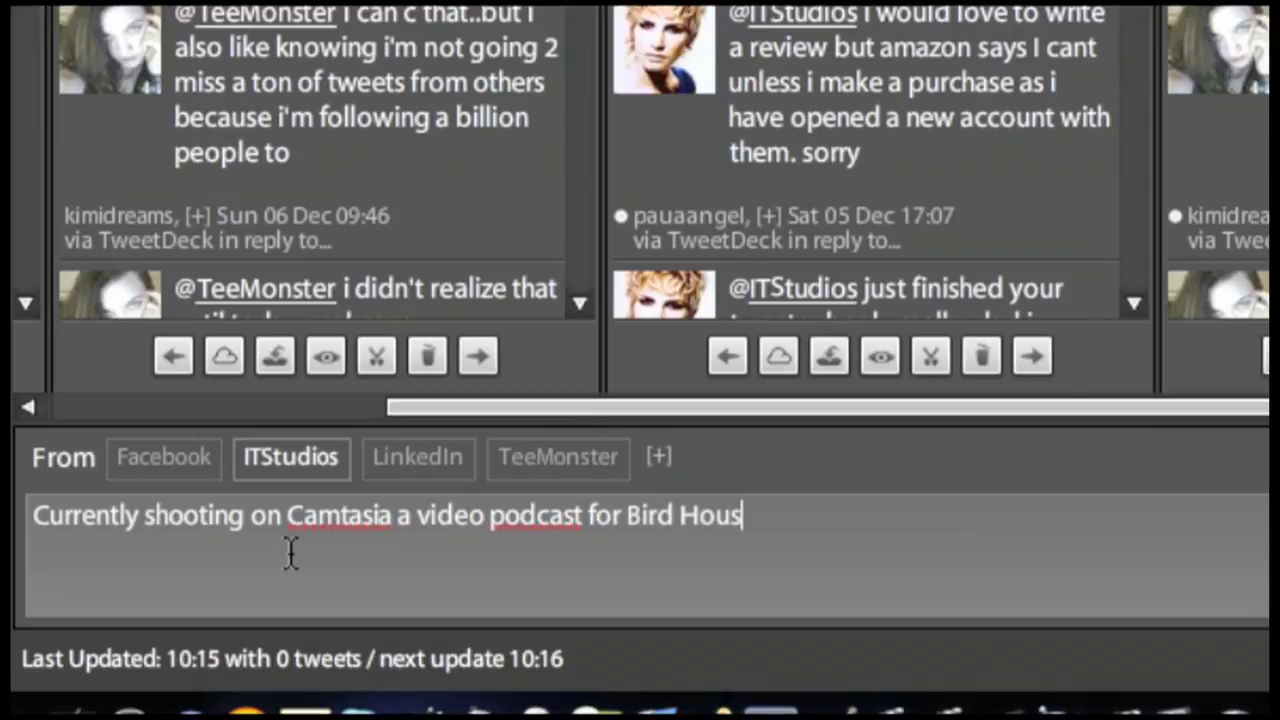
type("s. #in")
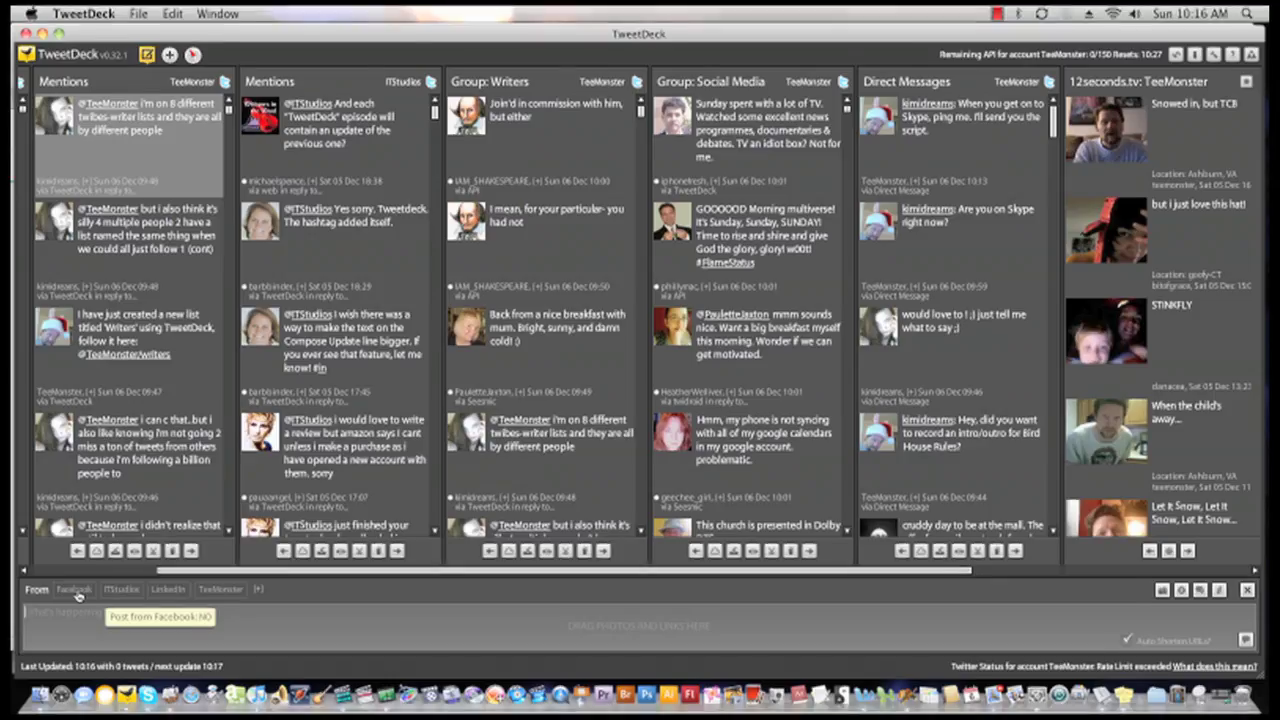
left_click(160, 551)
left_click(473, 535)
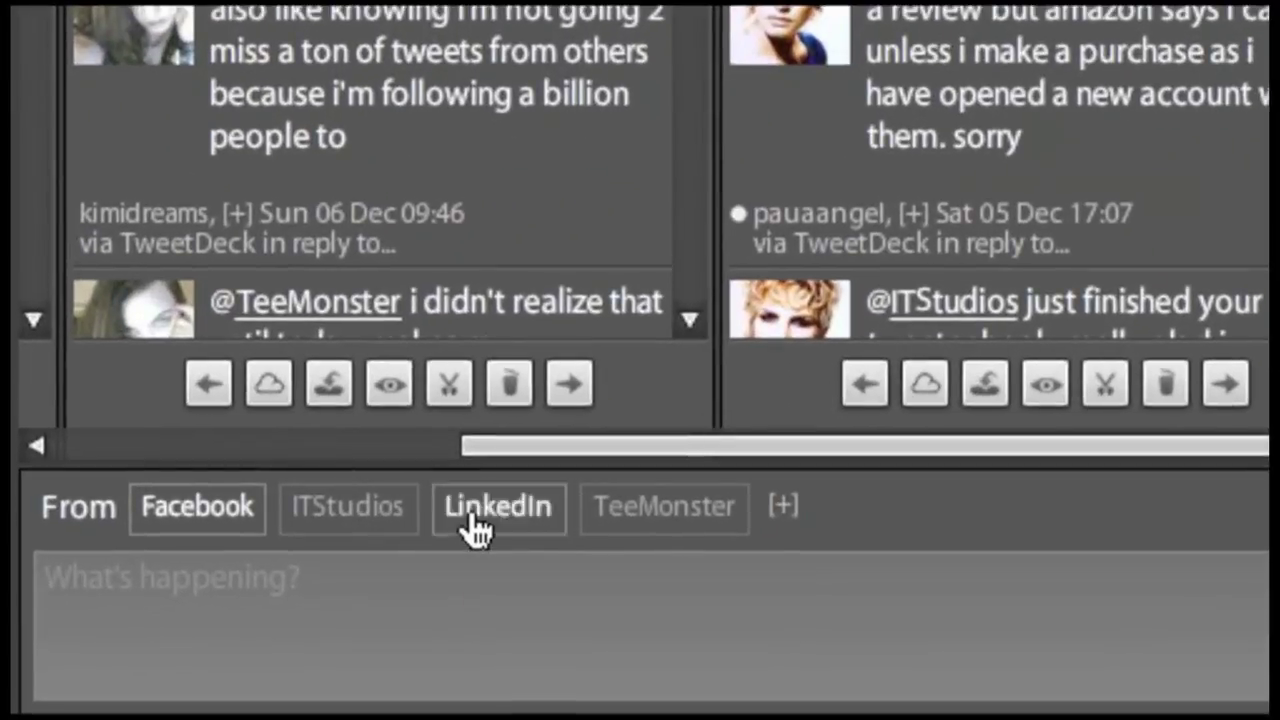
left_click(466, 566)
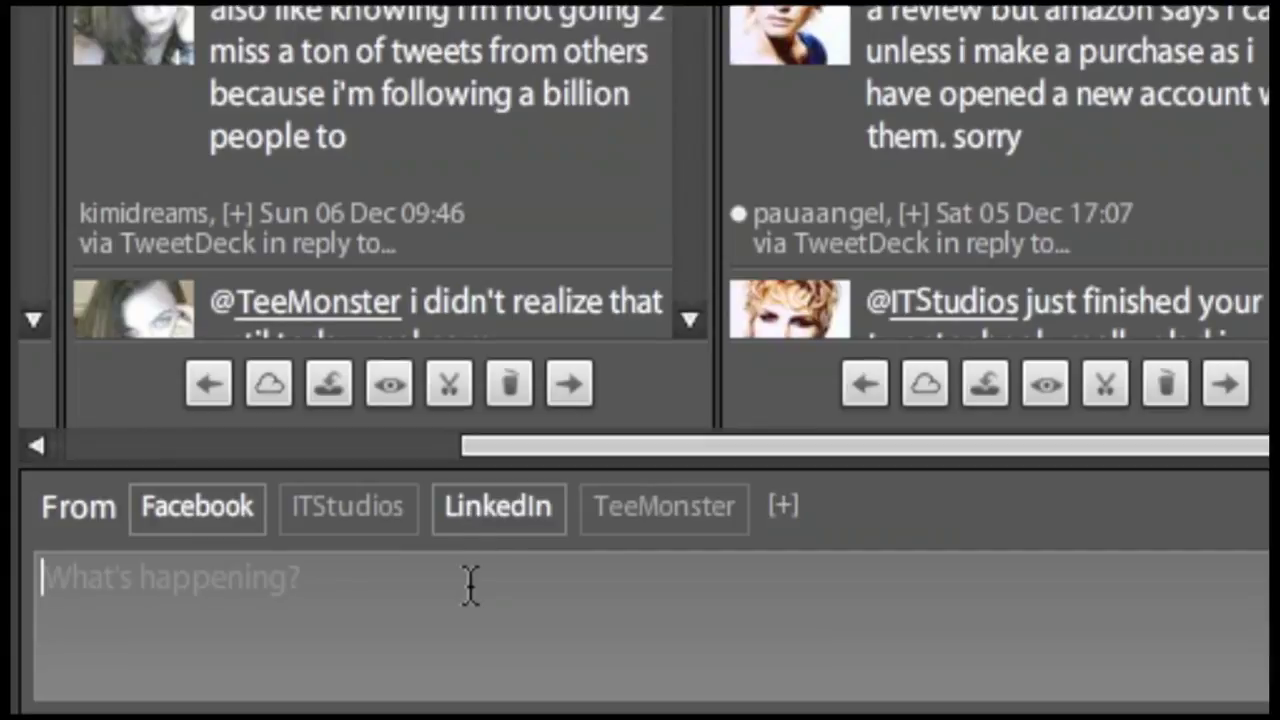
left_click(383, 530)
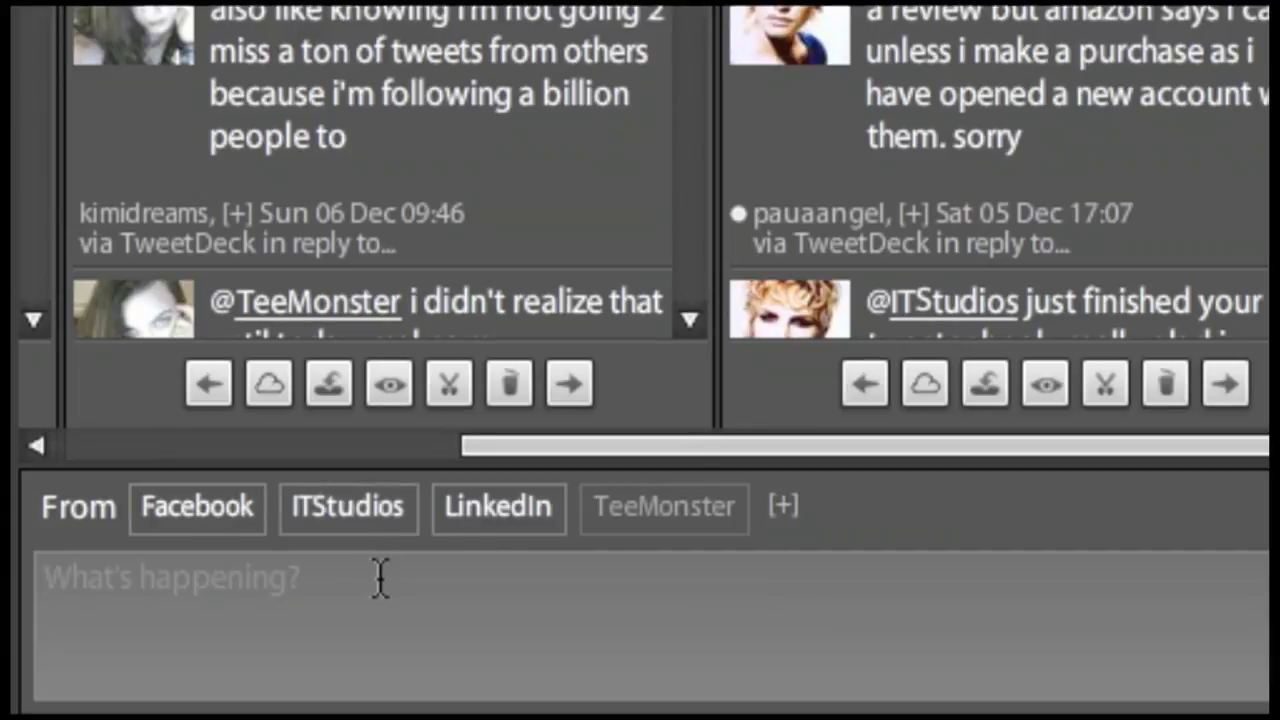
type("(X post) No")
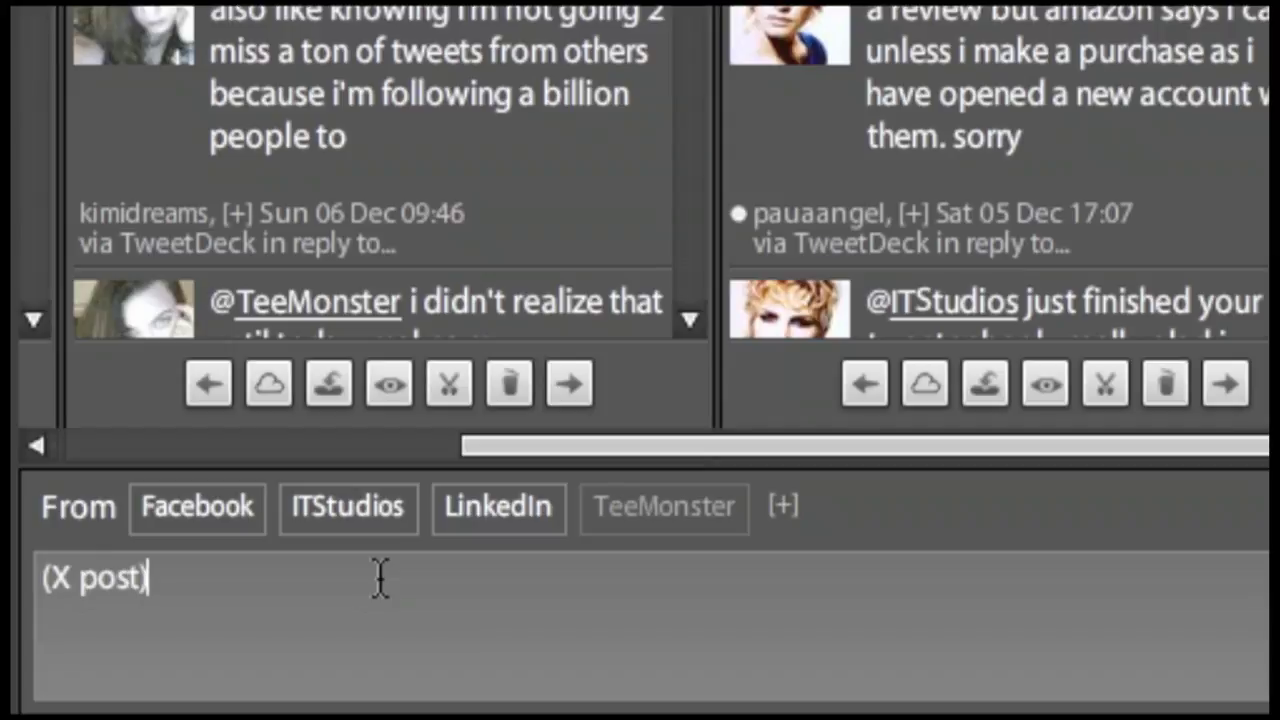
type("w sho")
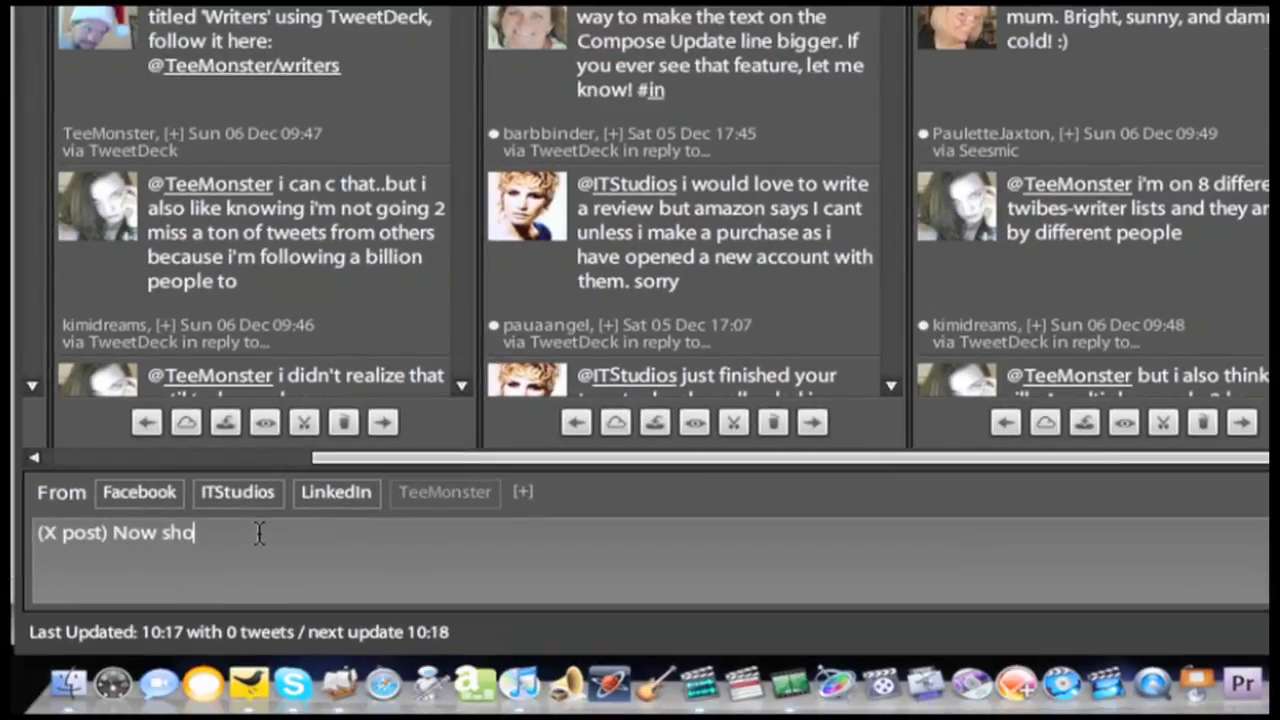
type("wing off a dif")
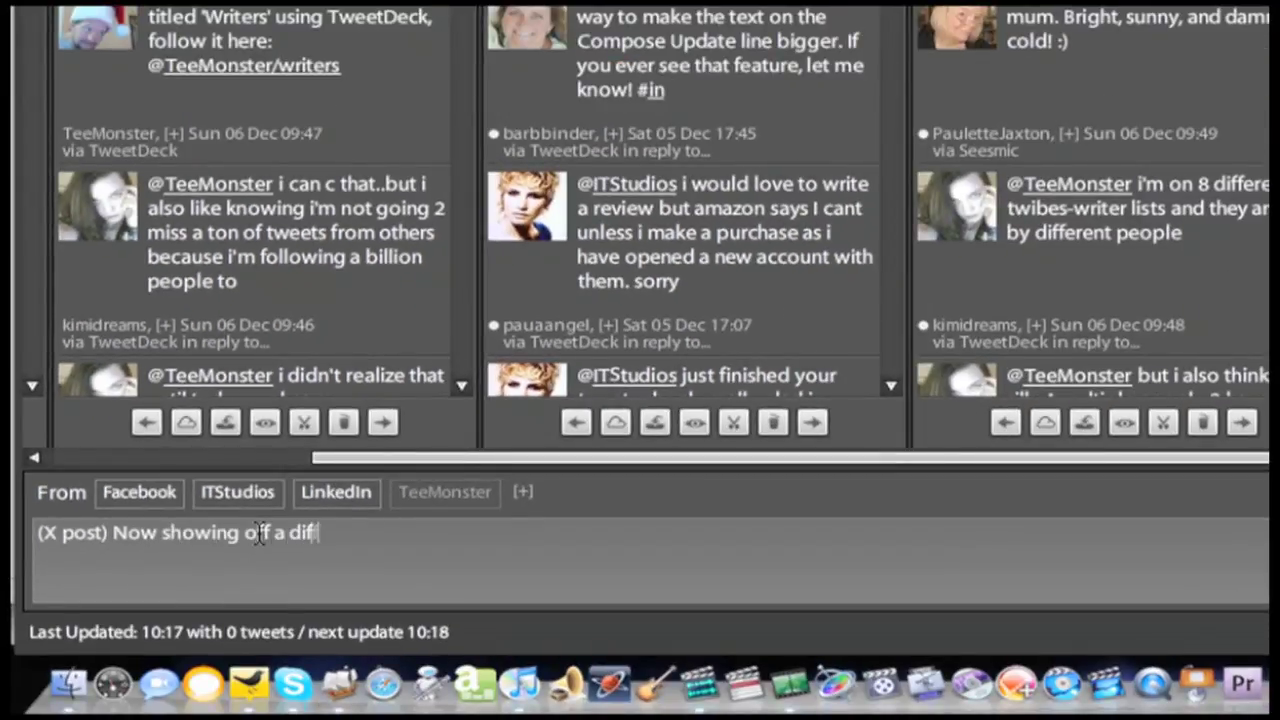
type("ferent feature o")
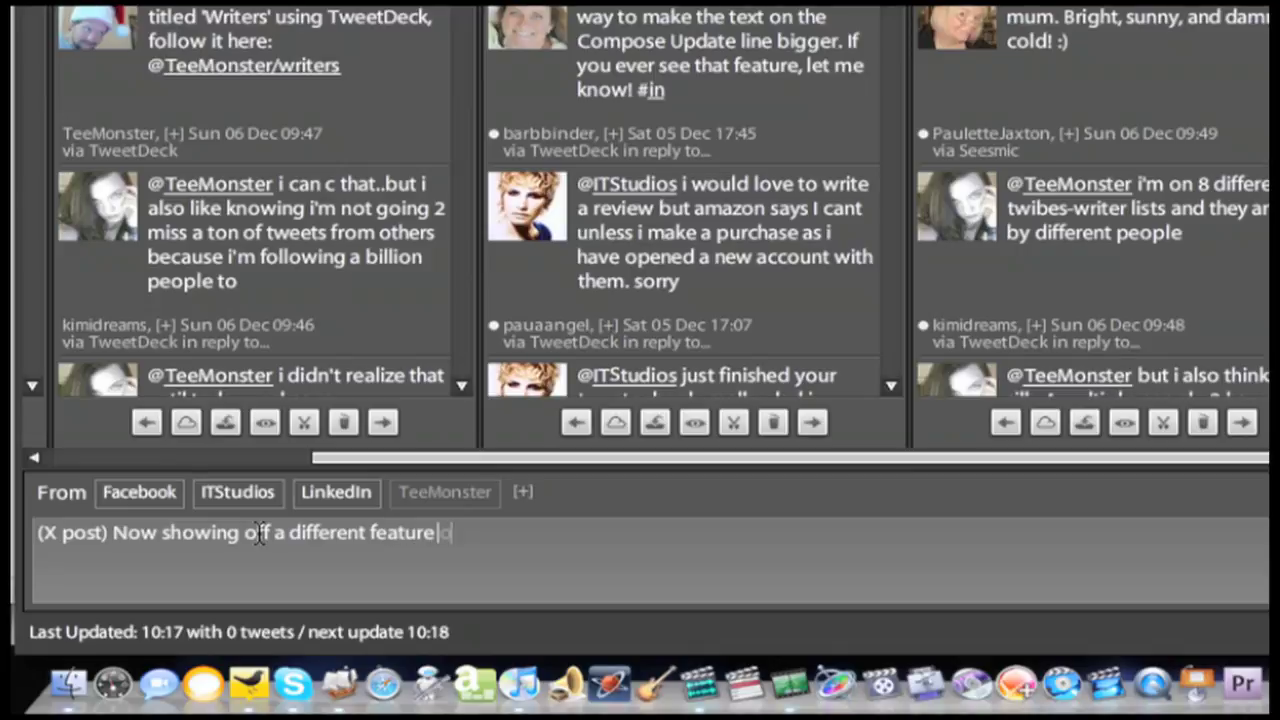
type("f TweetDe")
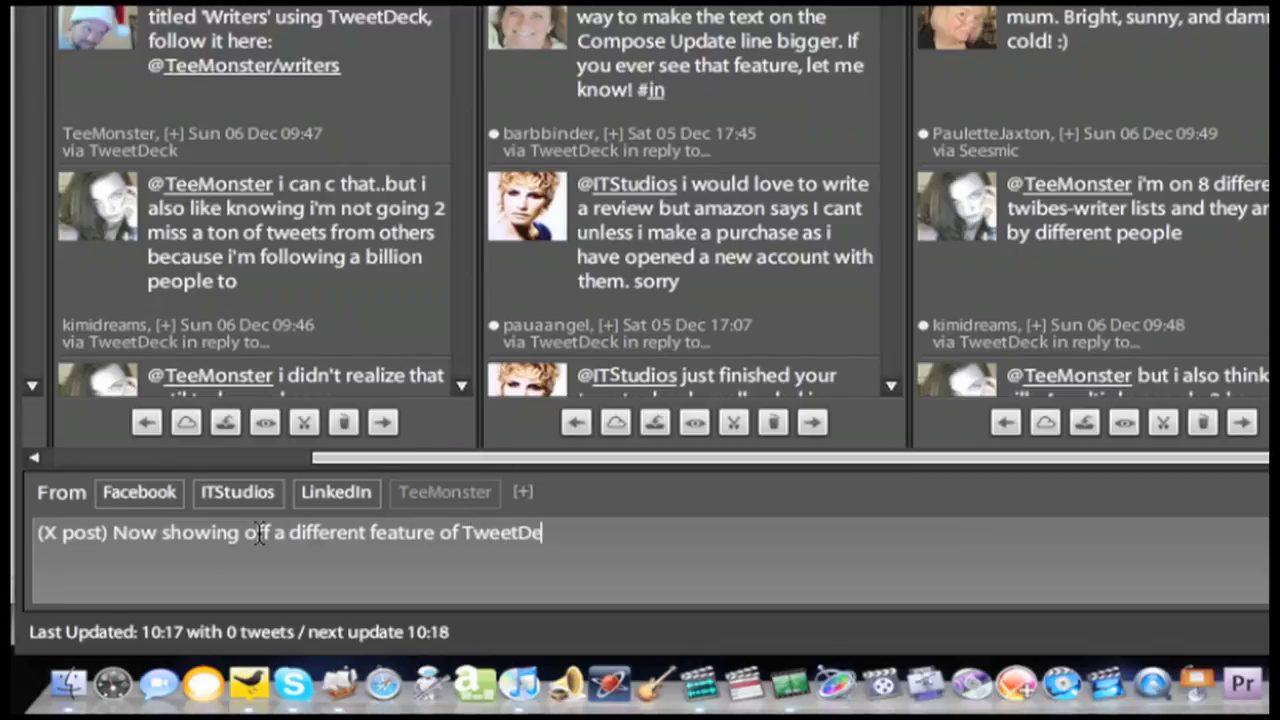
type("ck. Find out")
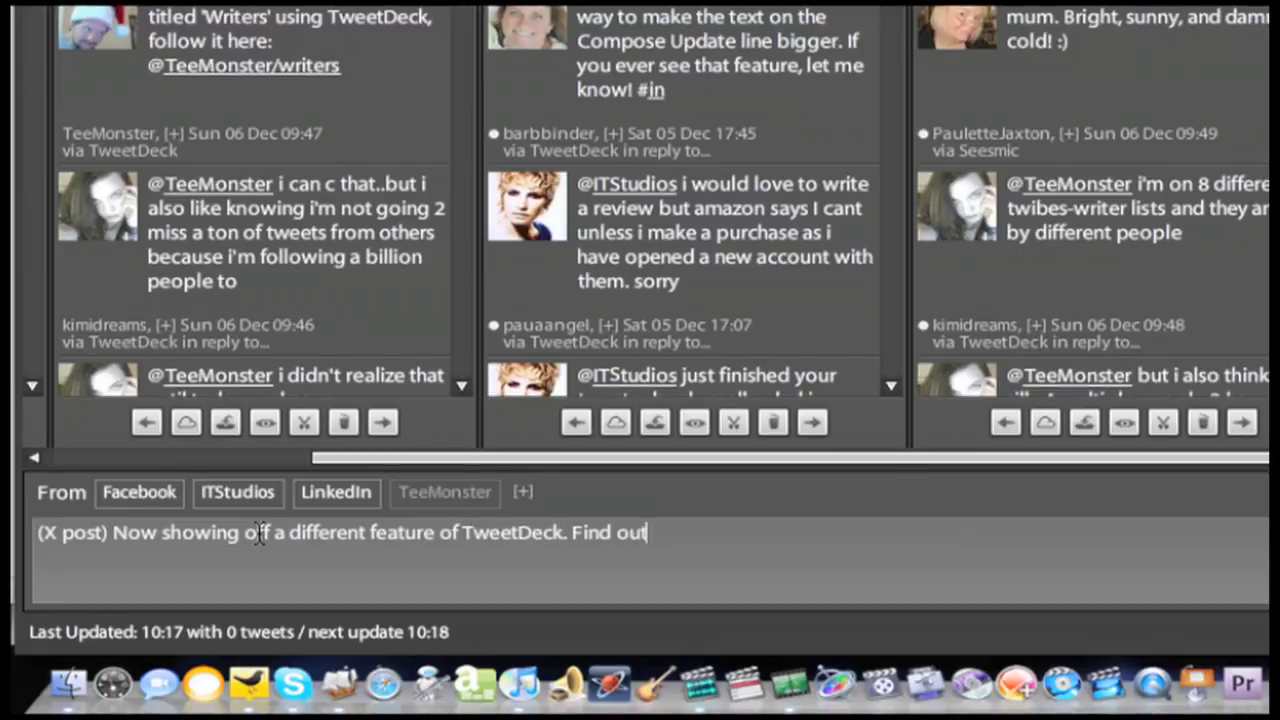
type(" more at ht")
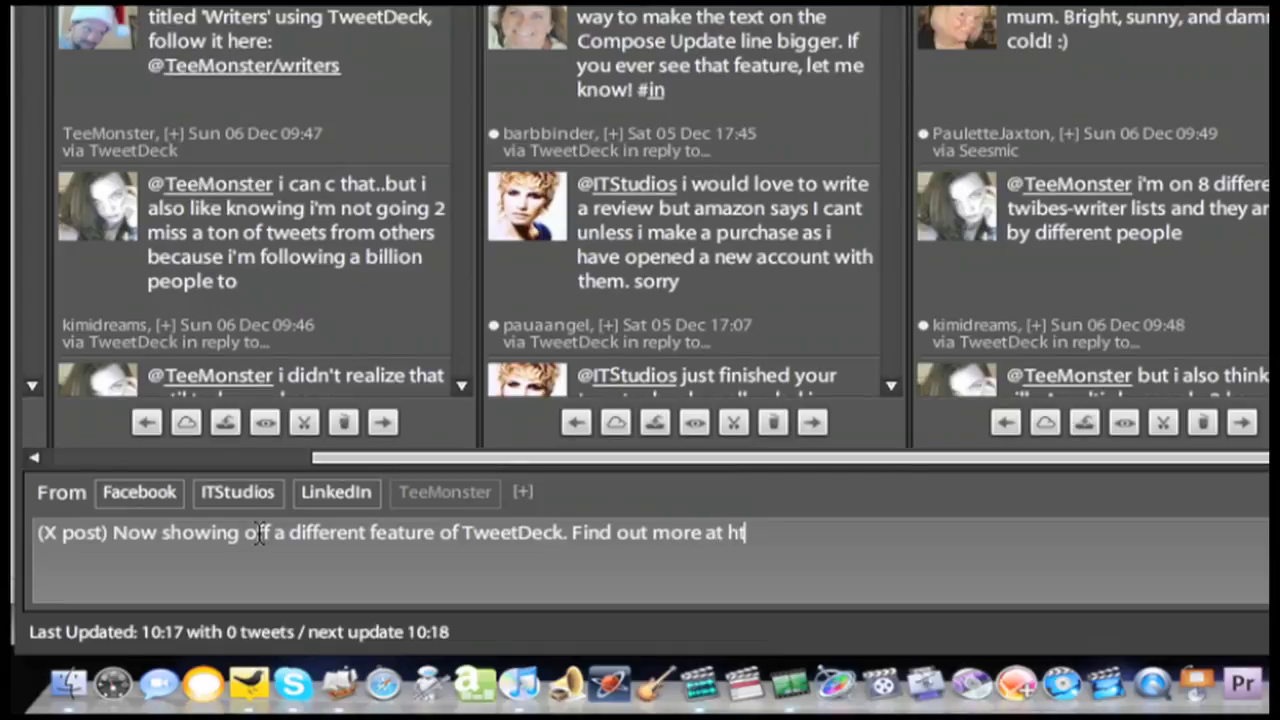
type("tp://bir")
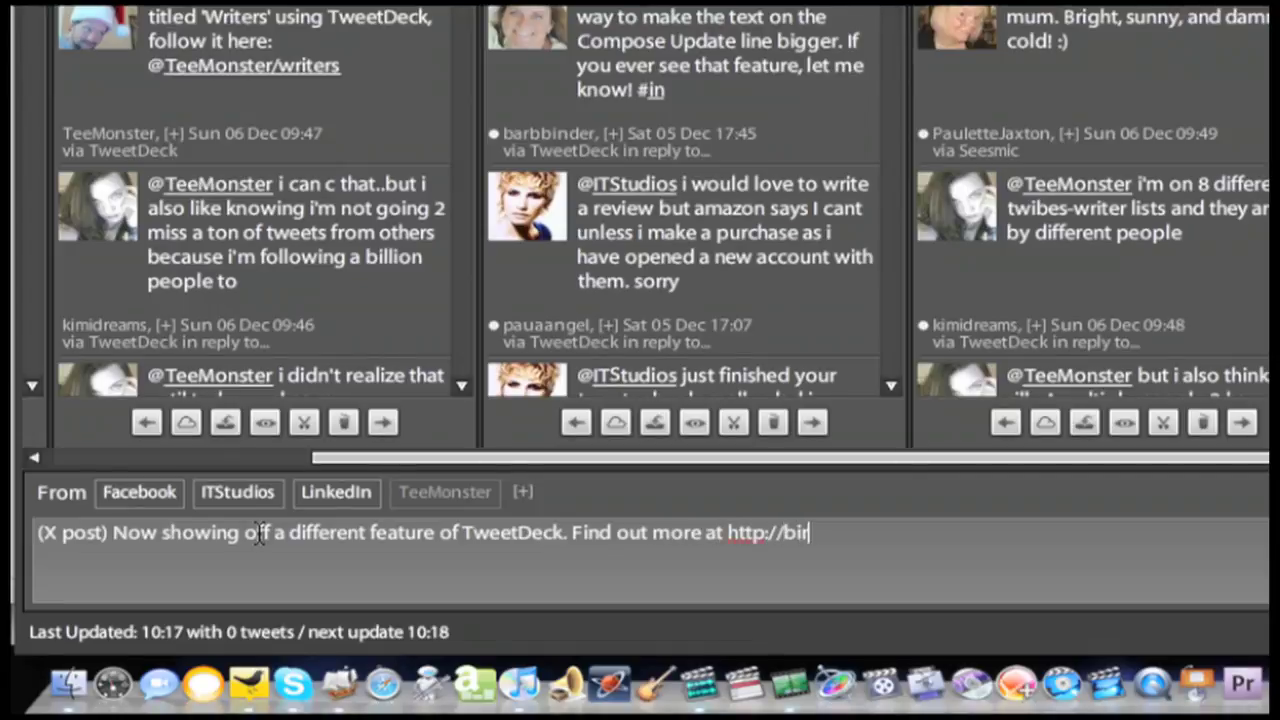
type("dhouserules.com")
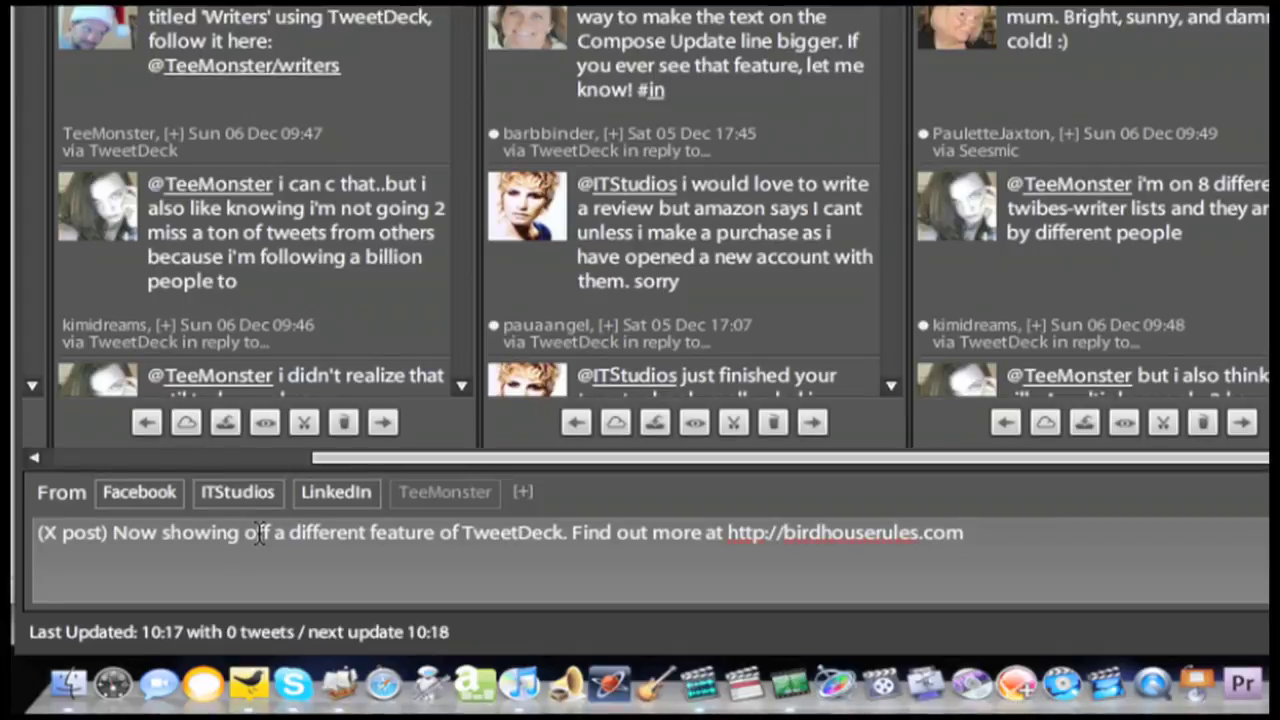
type(" a")
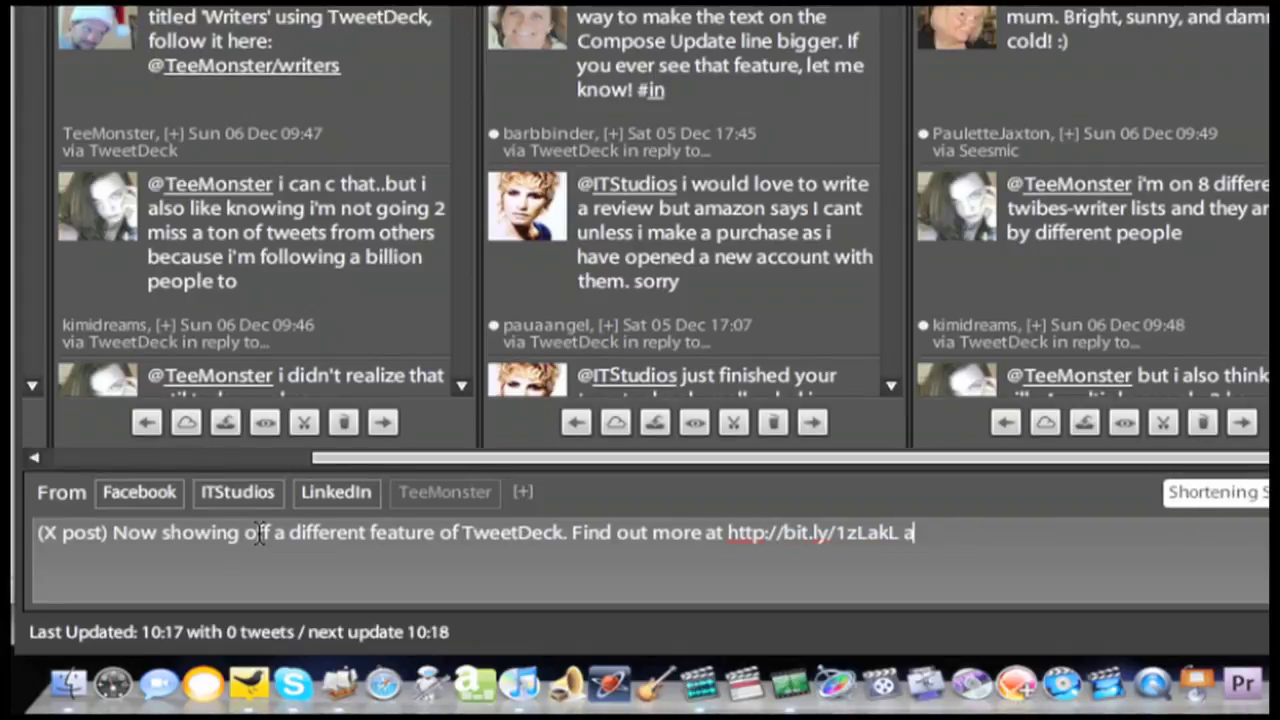
type("nd thanks for listening")
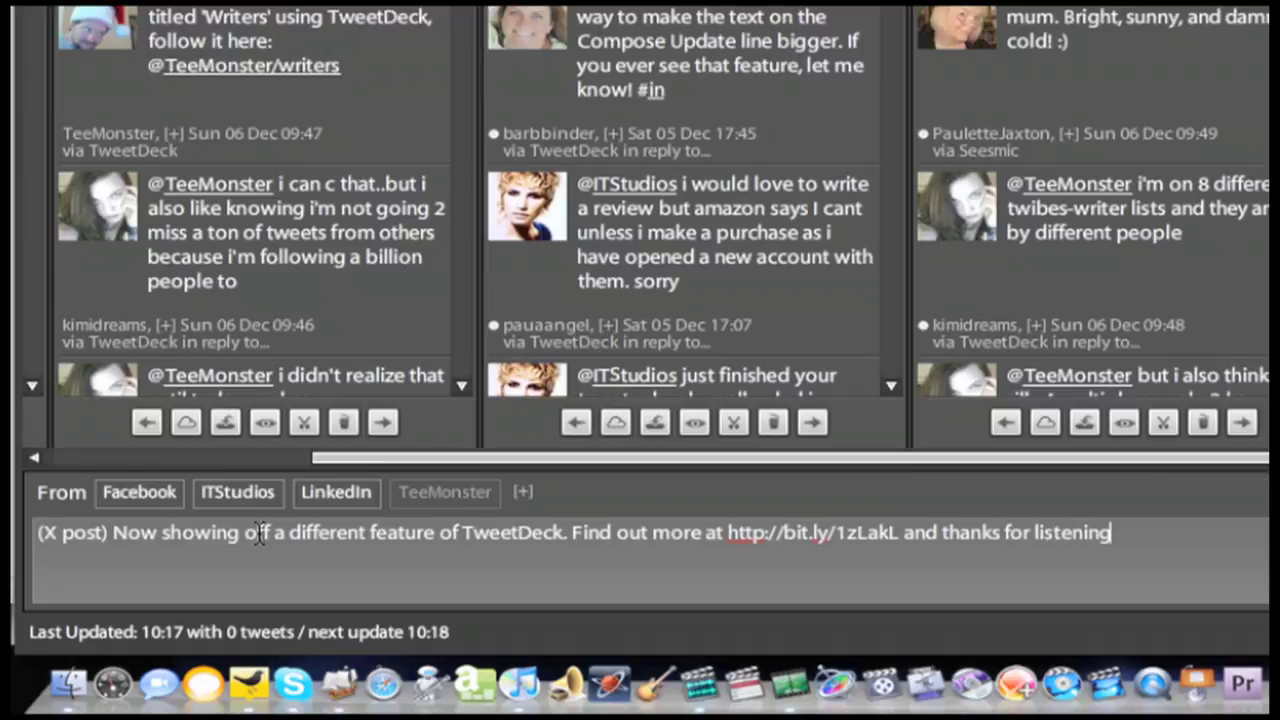
type("/watching!")
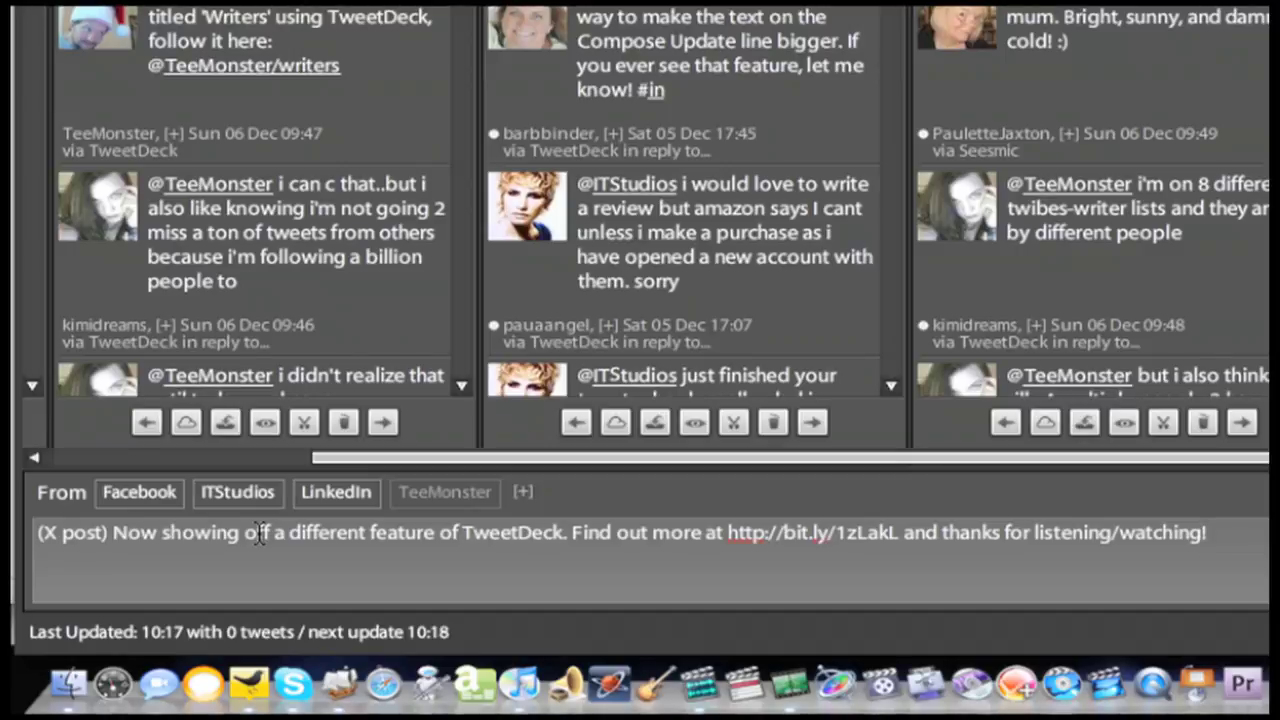
- Send the cross-post, then retweet the 'Travel Photo of the Day Cheetah in Mara' tweet as-is
key("Return")
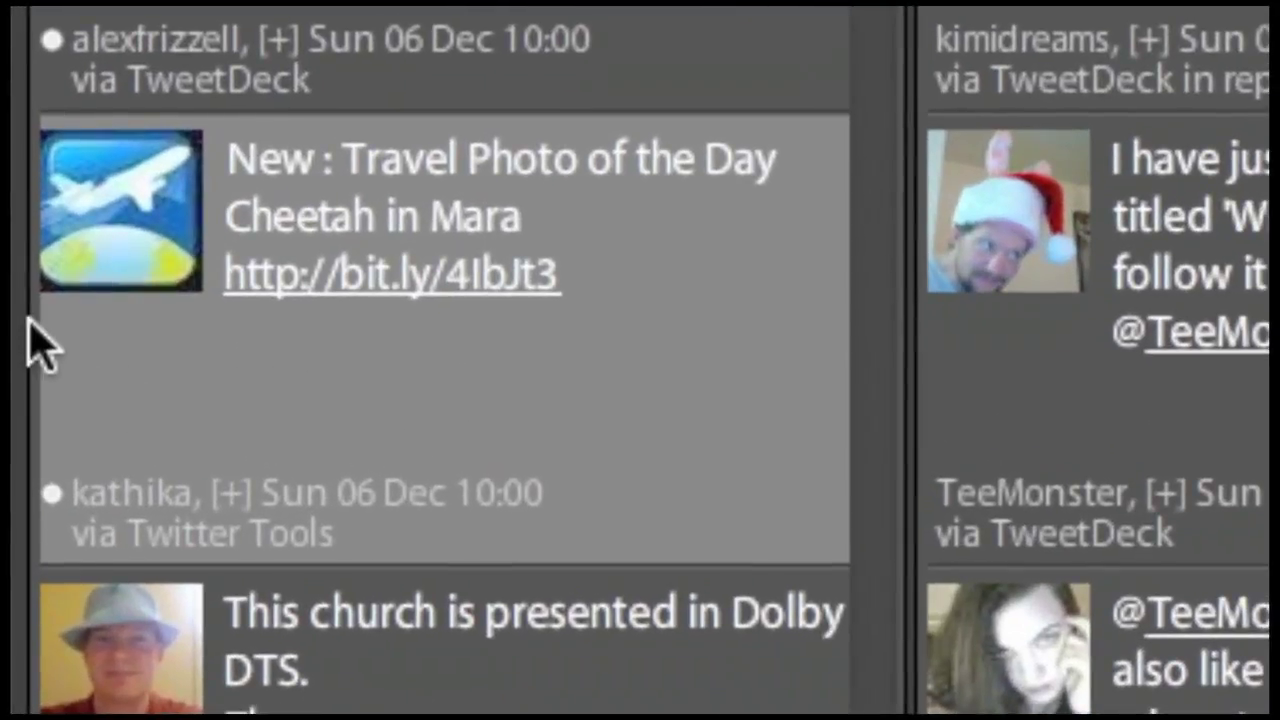
mouse_move(27, 339)
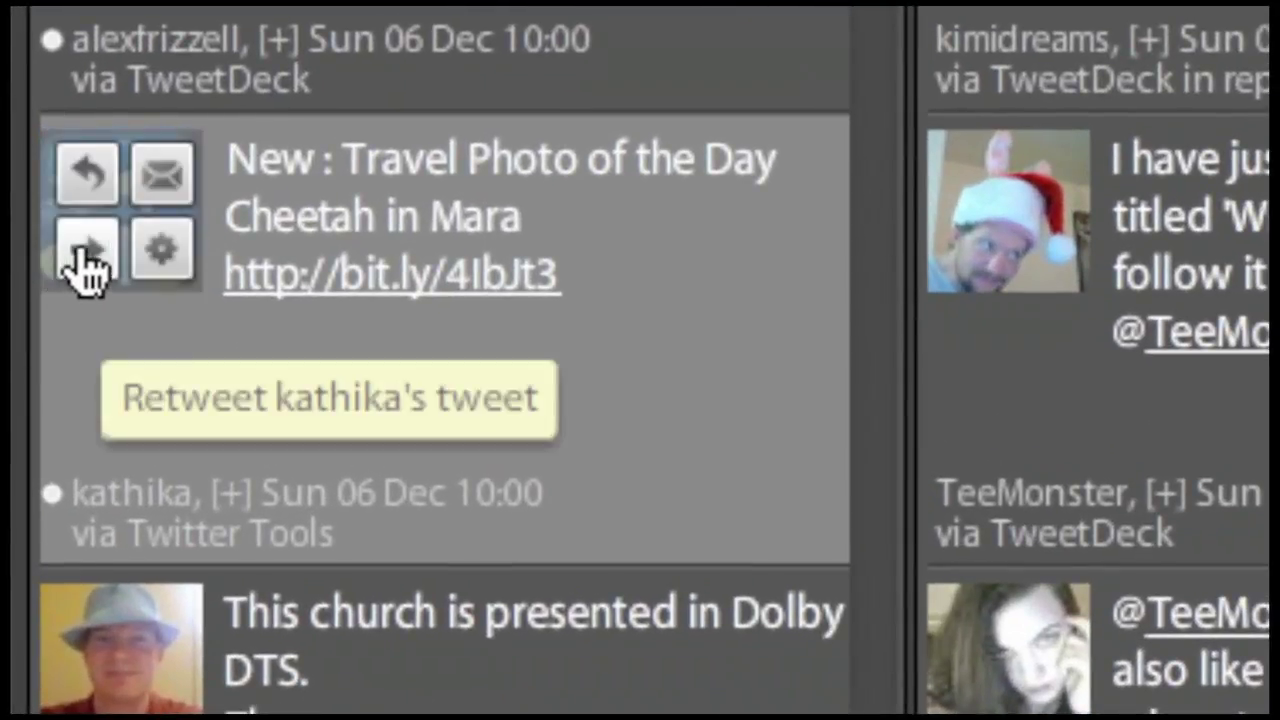
left_click(88, 265)
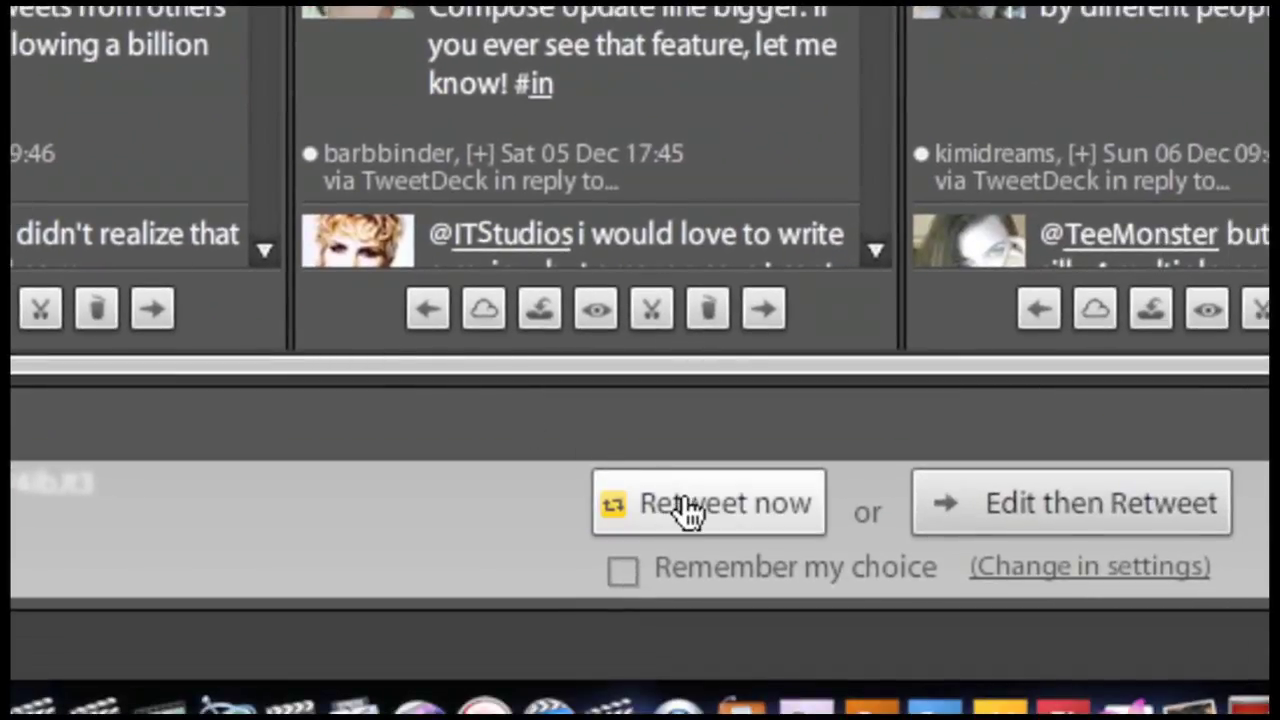
left_click(688, 510)
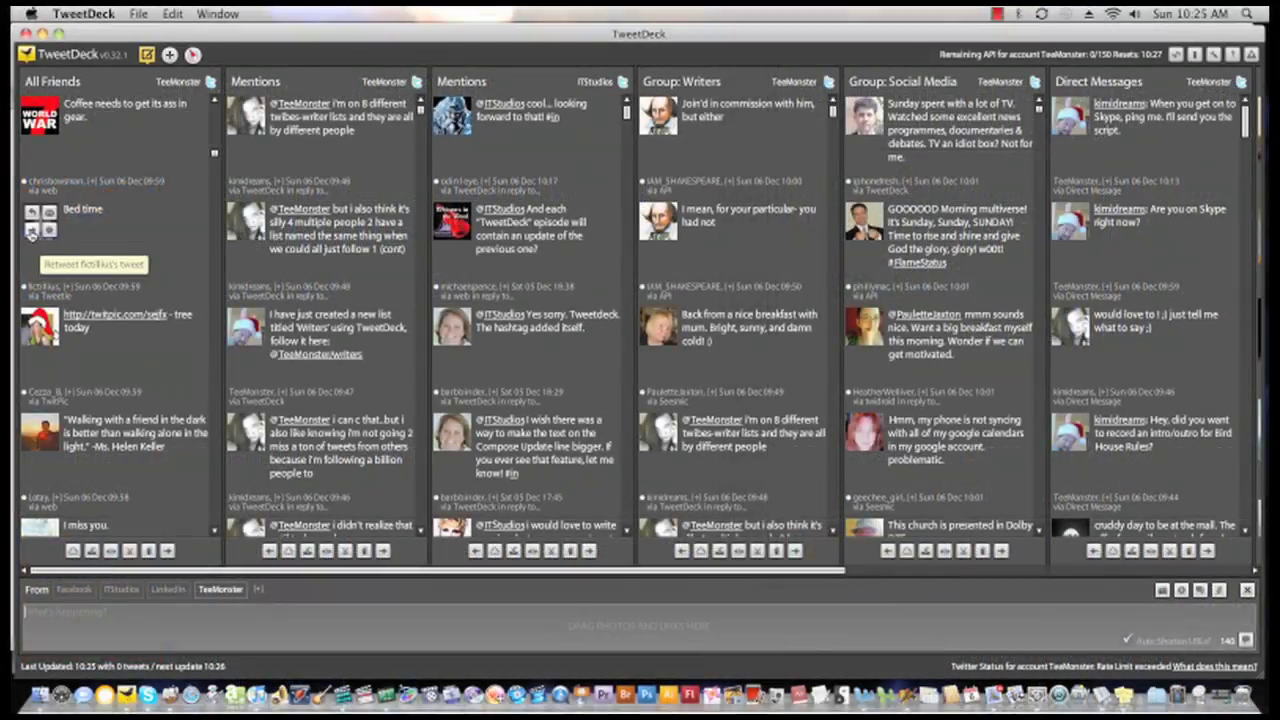
- Start an edited retweet of the Bed time tweet, adding 'sleep well. We'll be here when you wake up!'
left_click(32, 232)
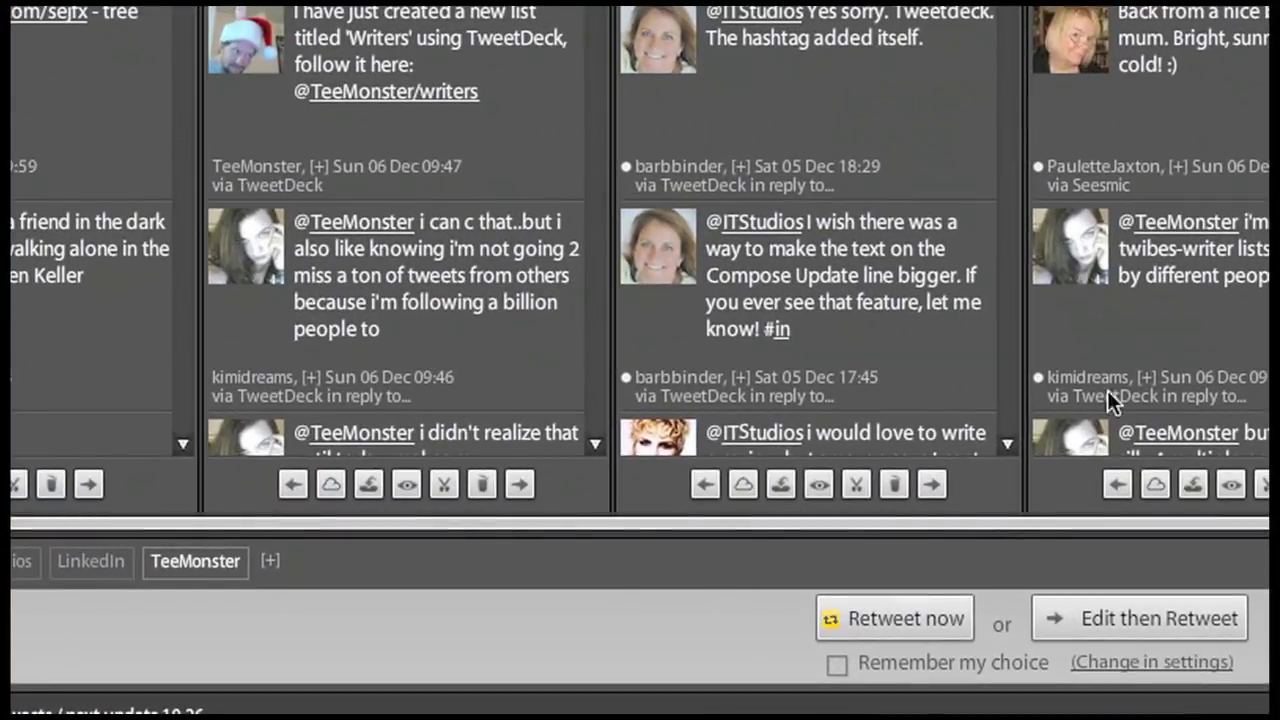
left_click(1197, 622)
type("sleep")
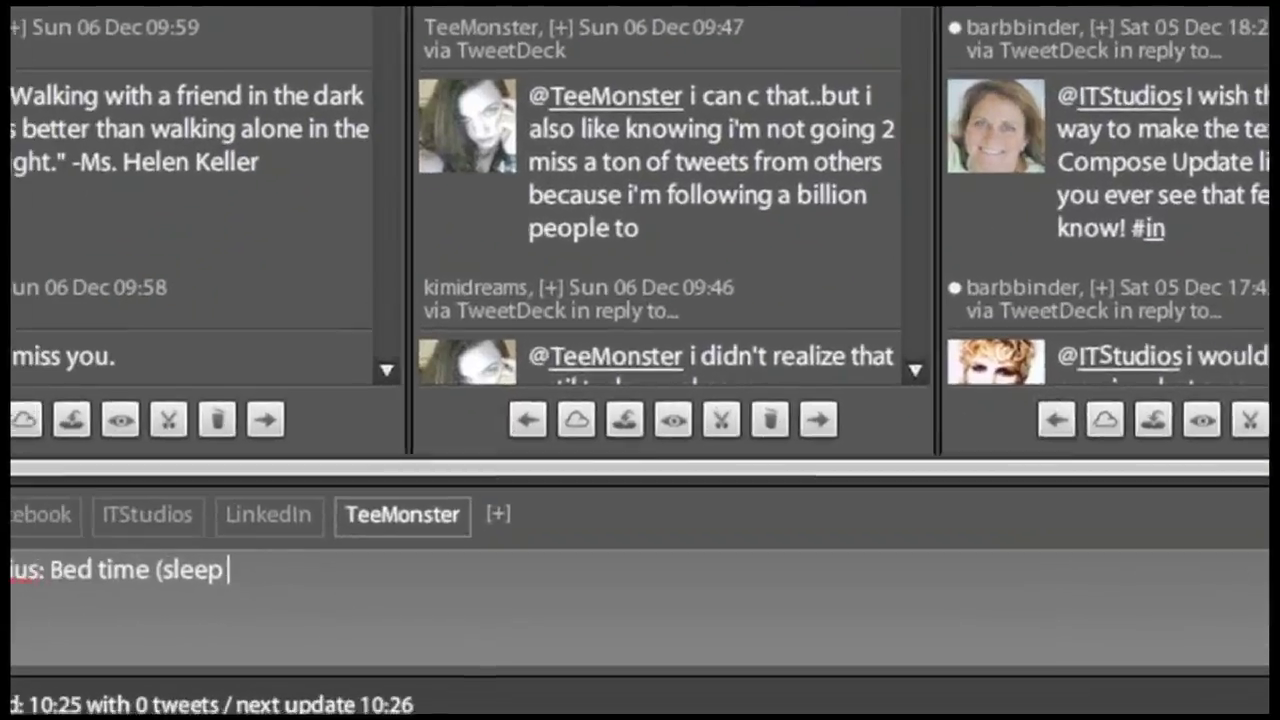
type(" well.")
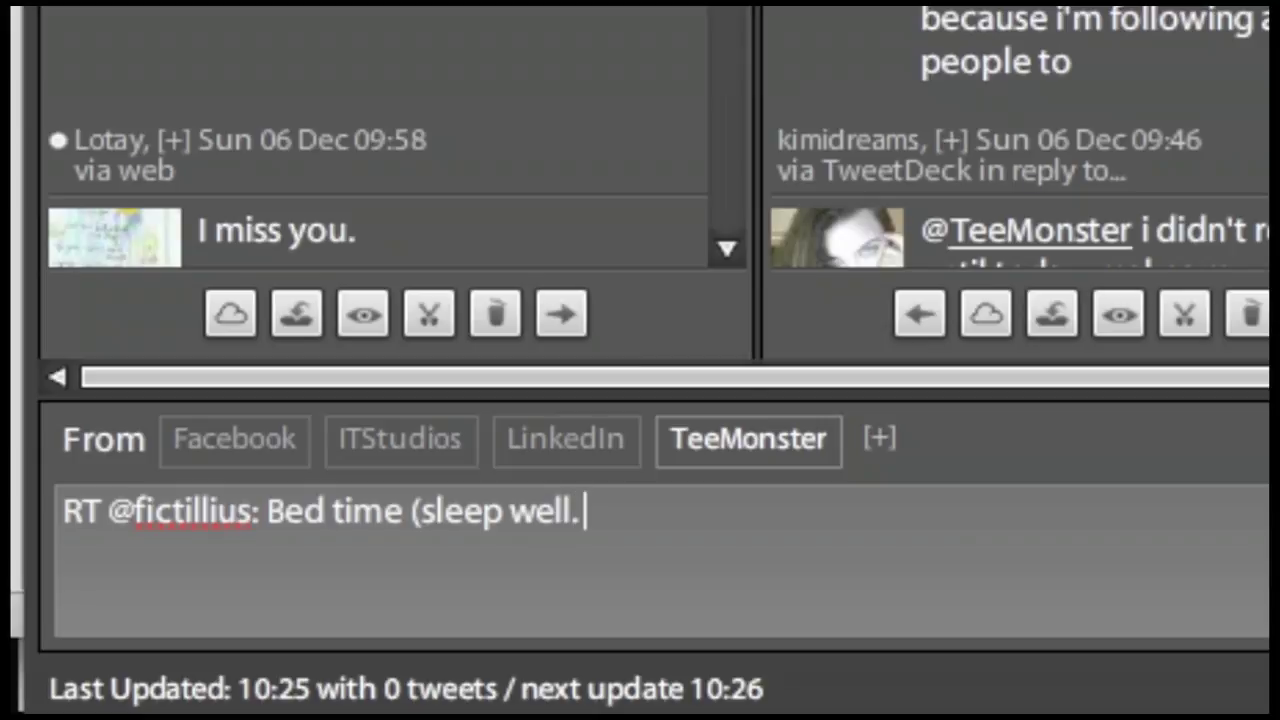
type(" We'")
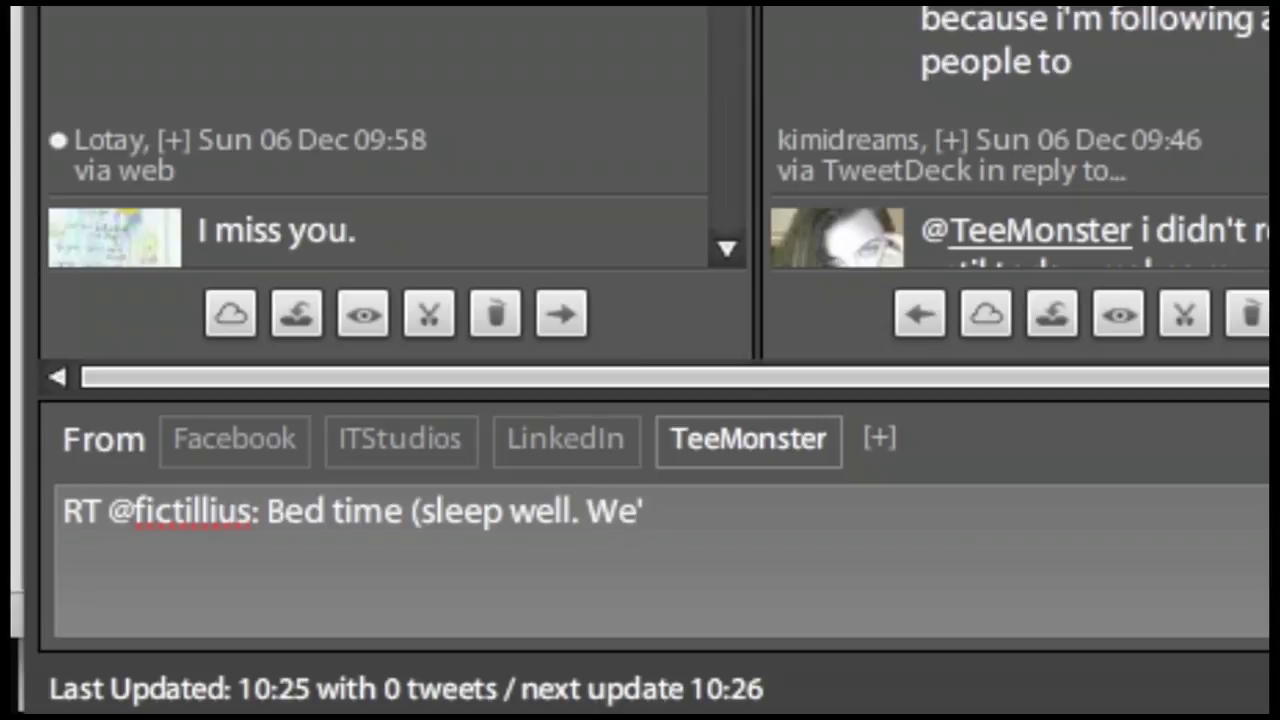
type("ll be here wh")
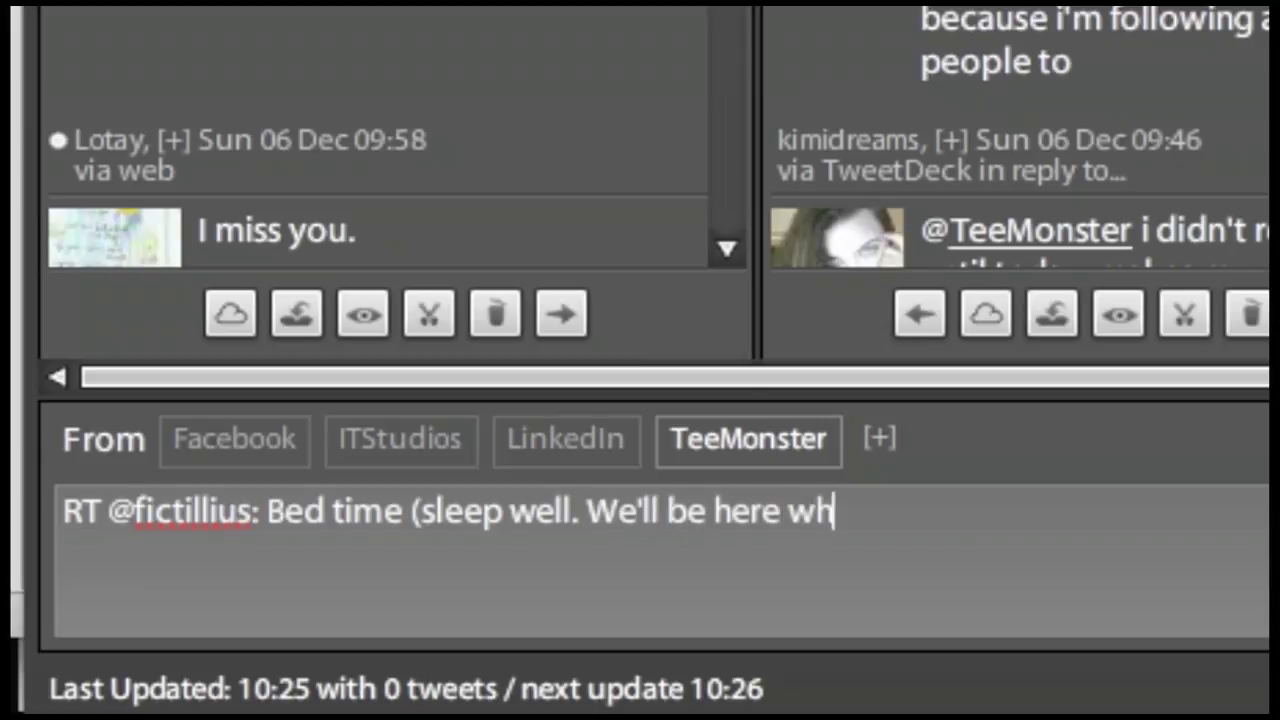
type("en you wake")
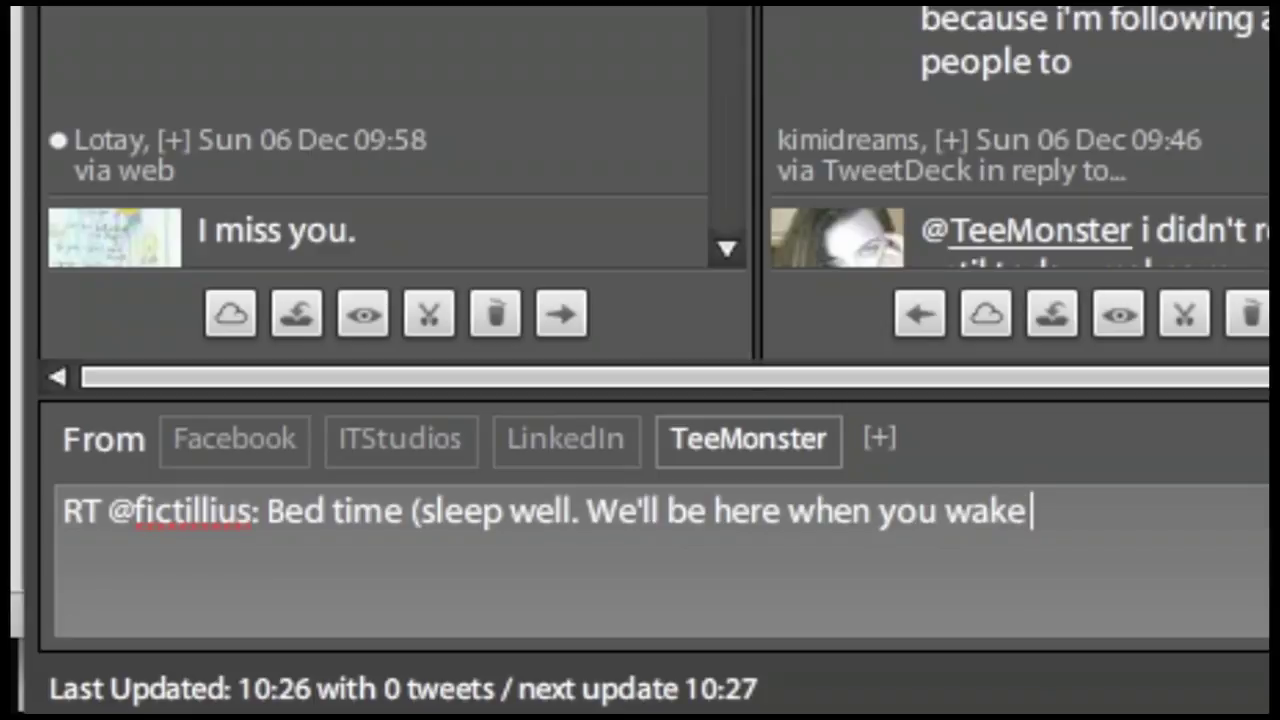
type(" up! *L")
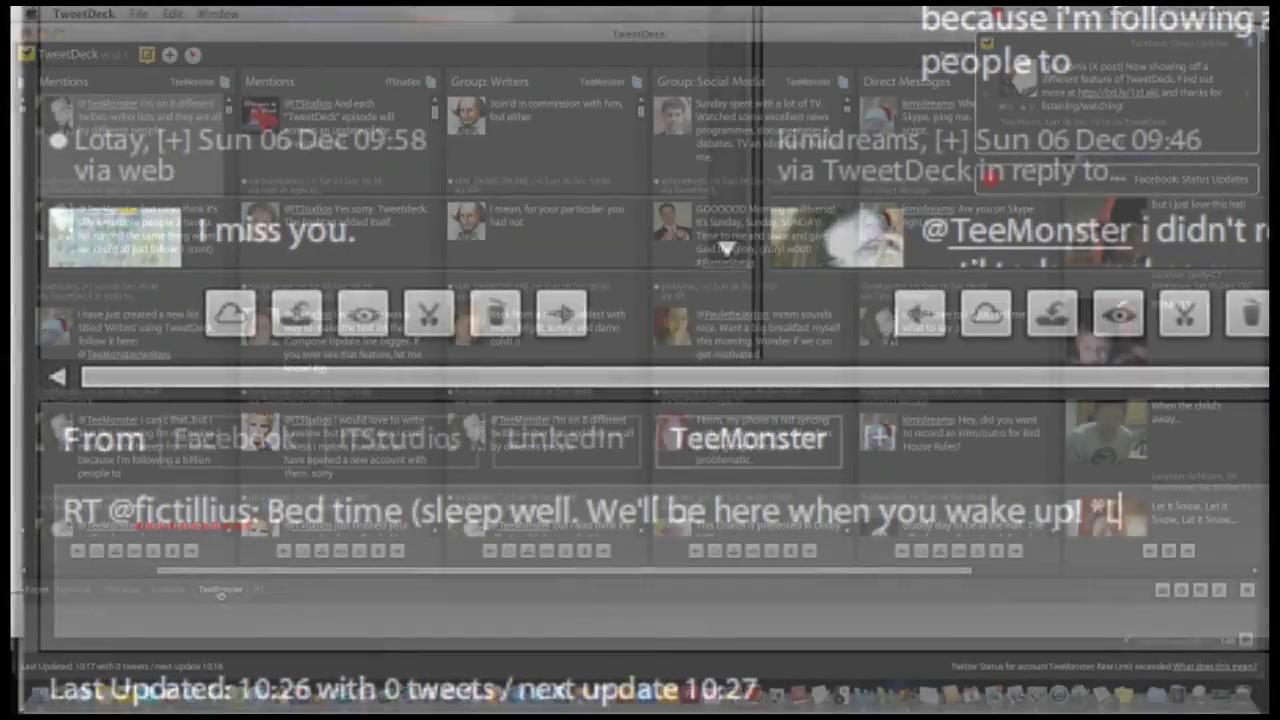